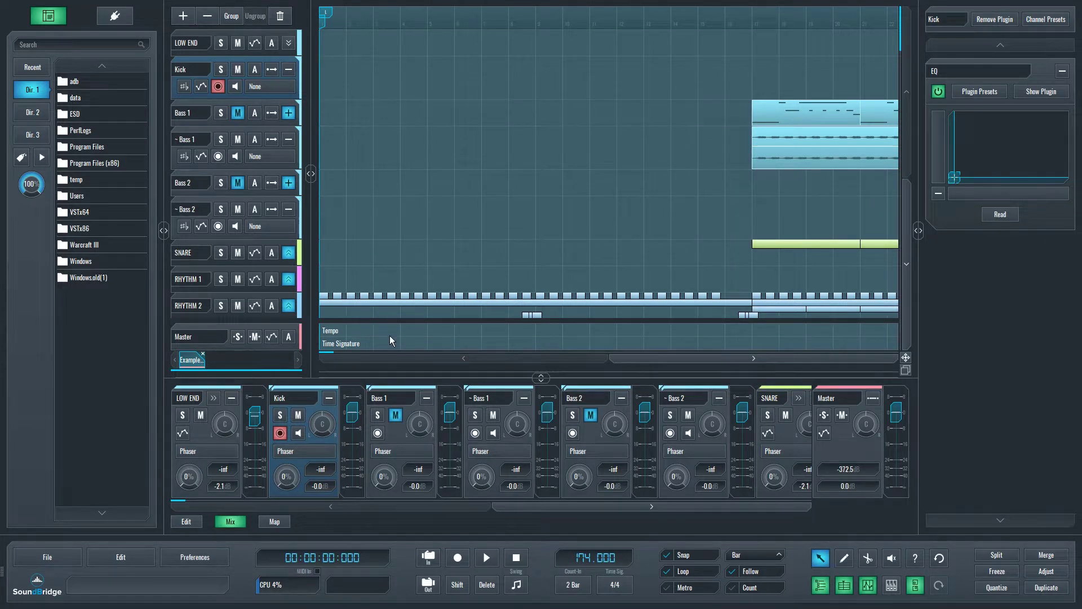
Draw a tempo block about three bars long starting at bar 3, and a four-bar time signature block directly following its end.
key("2")
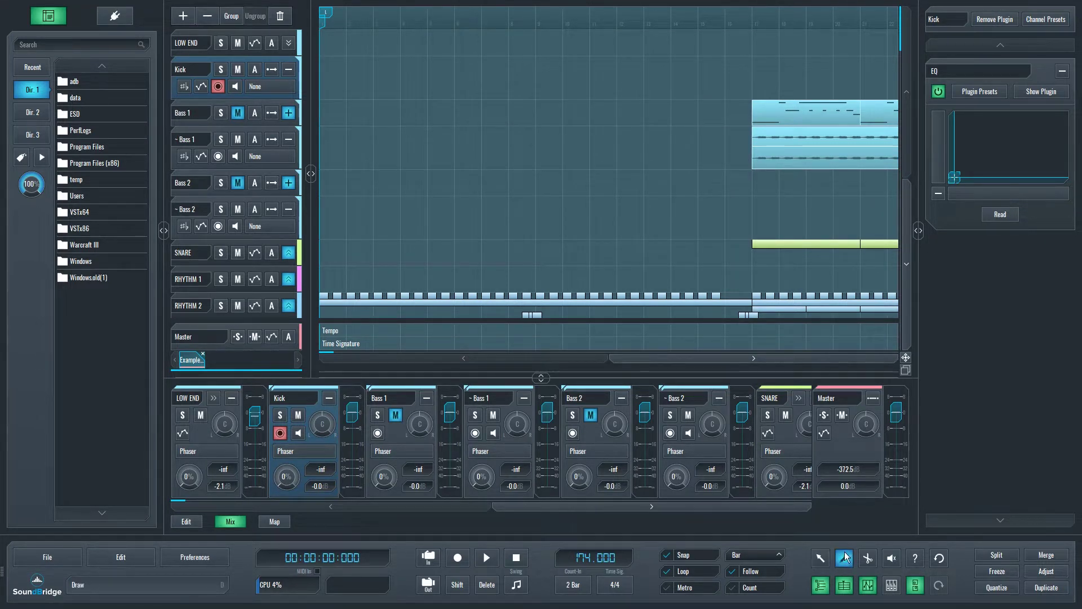
left_click(378, 331)
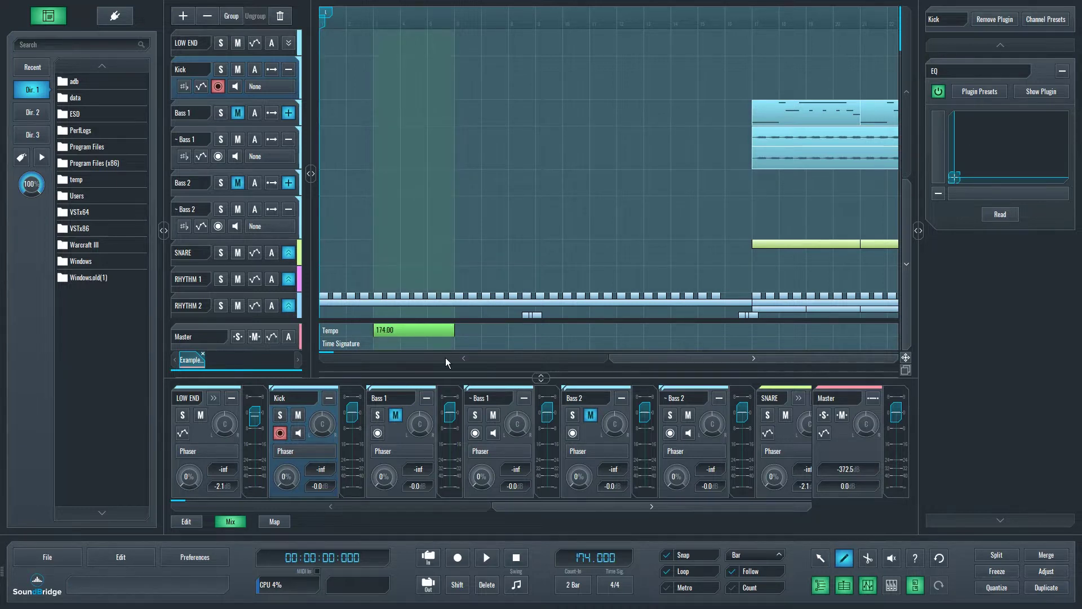
left_click_drag(482, 339, 560, 343)
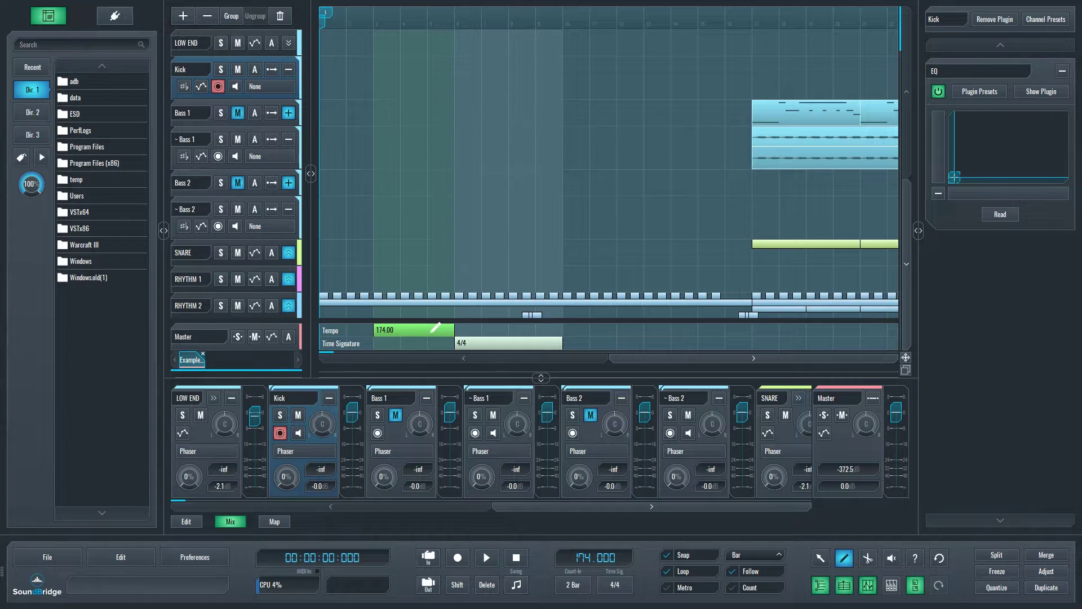
Inspect the settings of the first tempo block.
key("1")
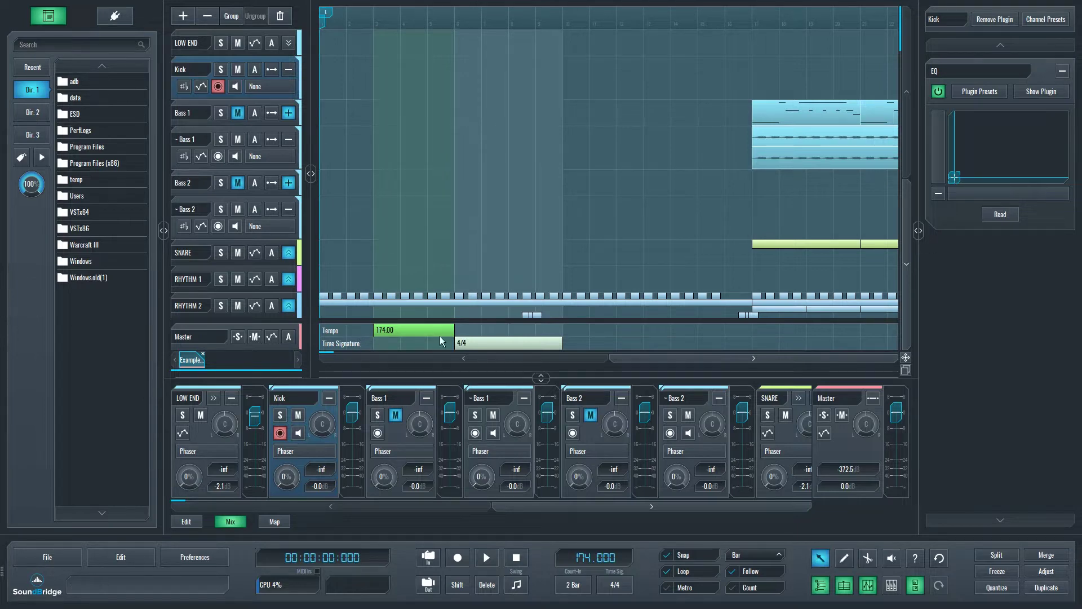
double_click(423, 330)
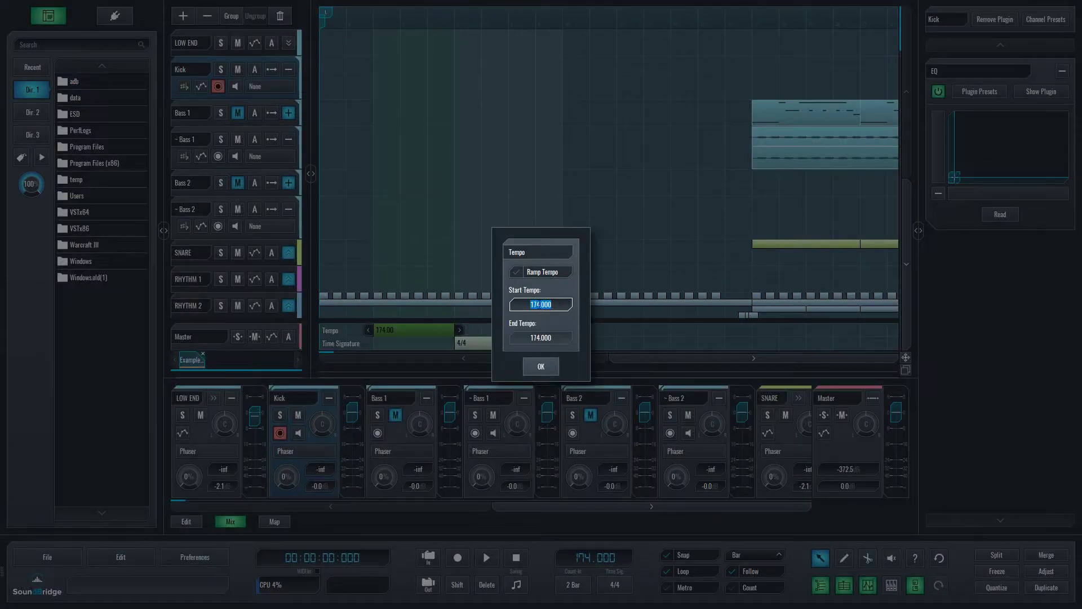
left_click(540, 364)
Draw a second three-bar tempo block ending with the time signature block and ramp its tempo from 158 to 111.
left_click(496, 331)
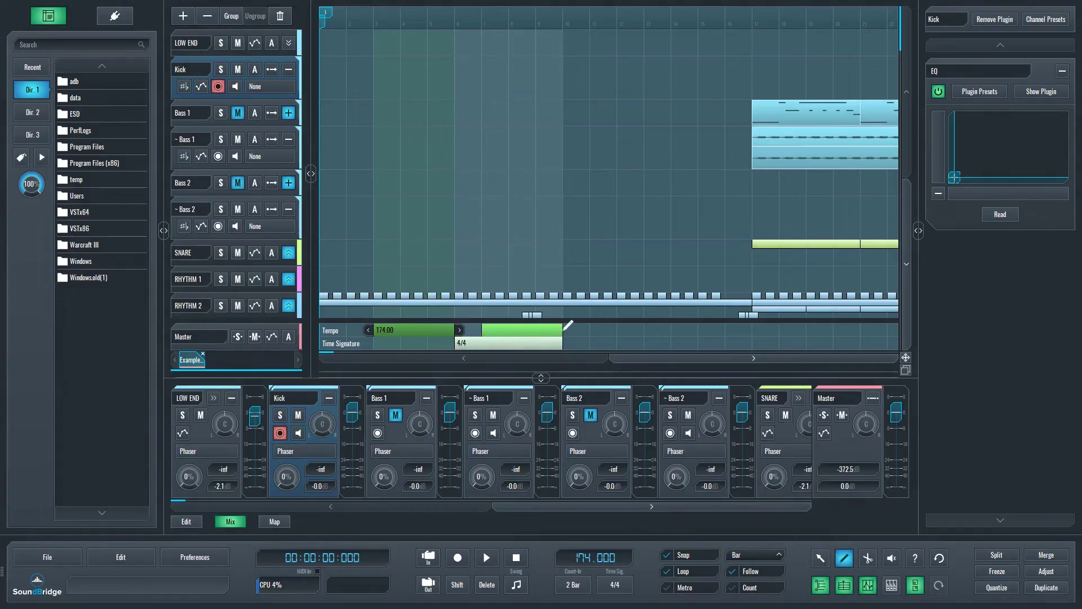
double_click(522, 330)
type("158")
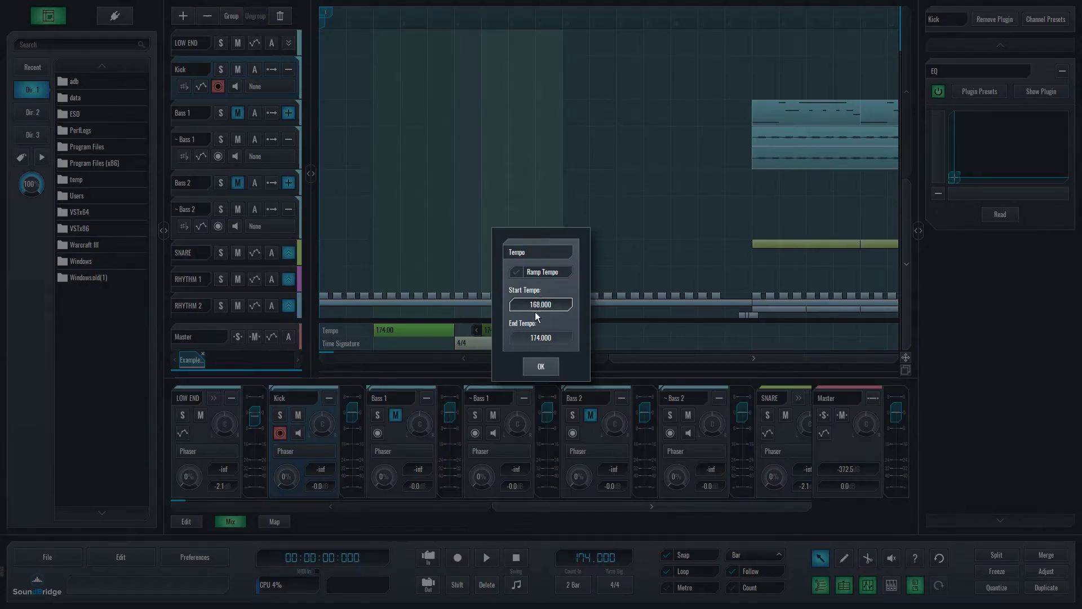
left_click(536, 367)
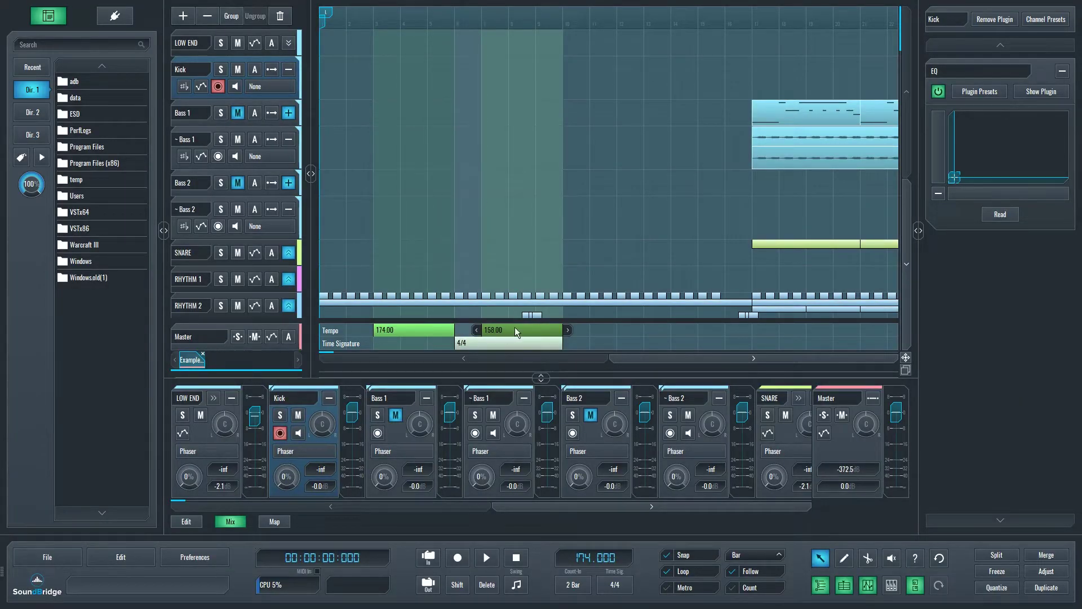
double_click(537, 329)
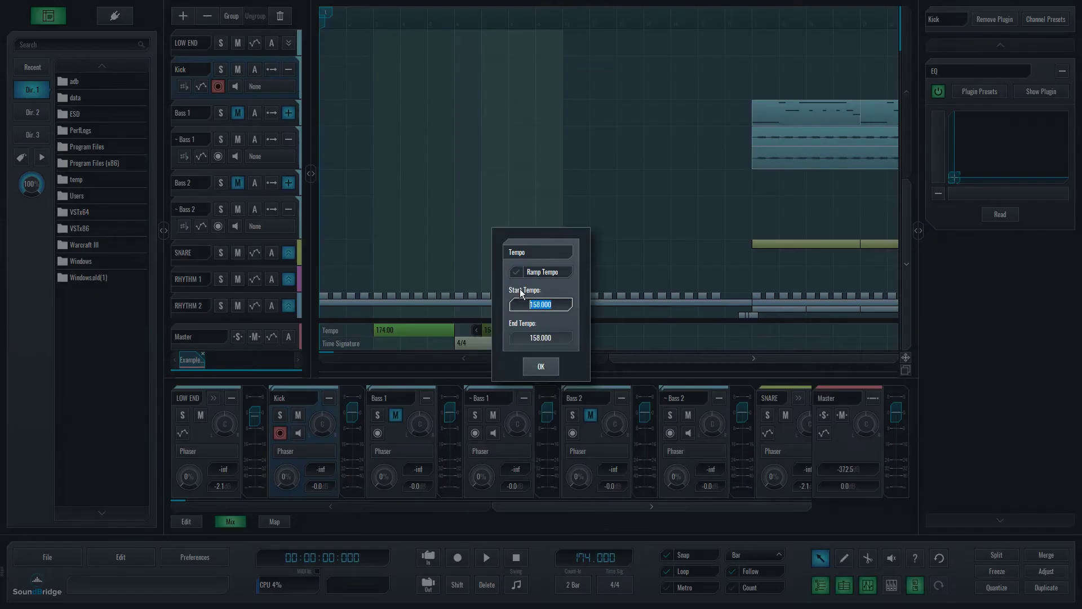
left_click(535, 368)
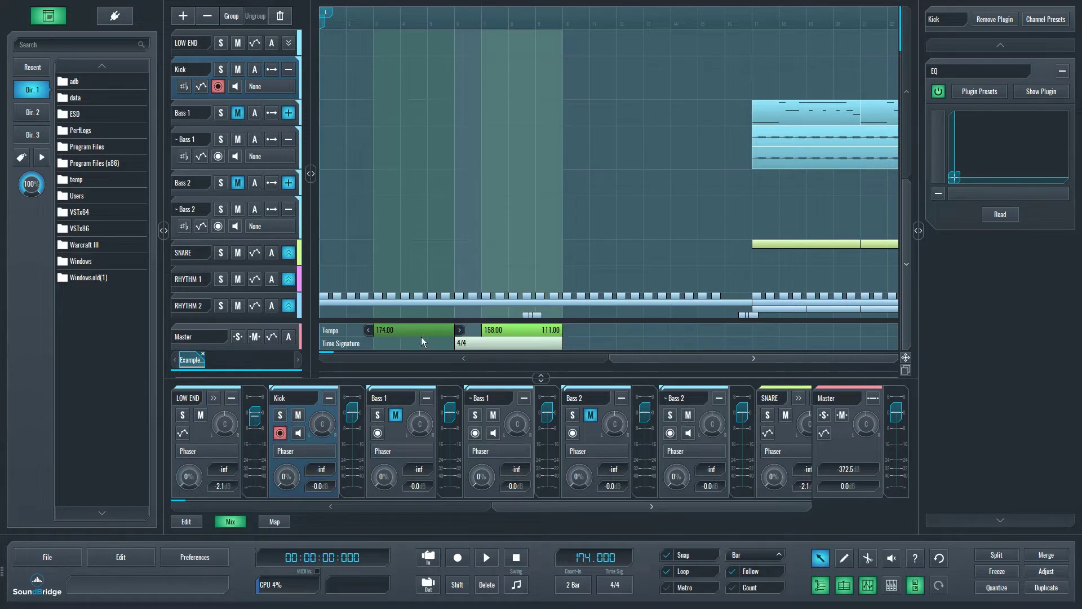
Change the time signature block to 4/1 and shorten it to end where the second tempo block ends.
double_click(489, 342)
left_click(561, 329)
left_click(561, 329)
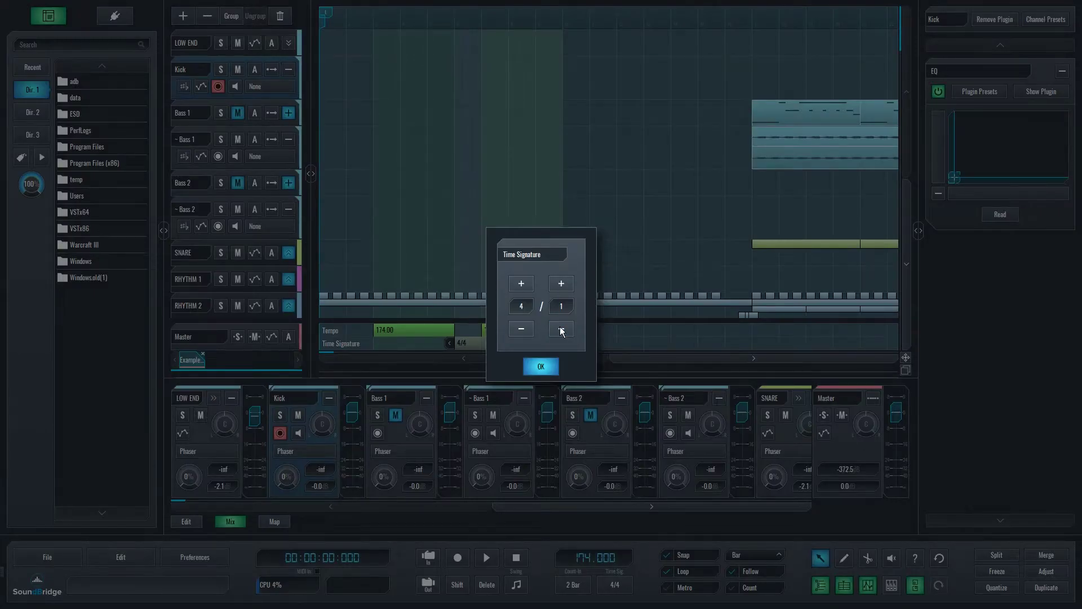
left_click(541, 366)
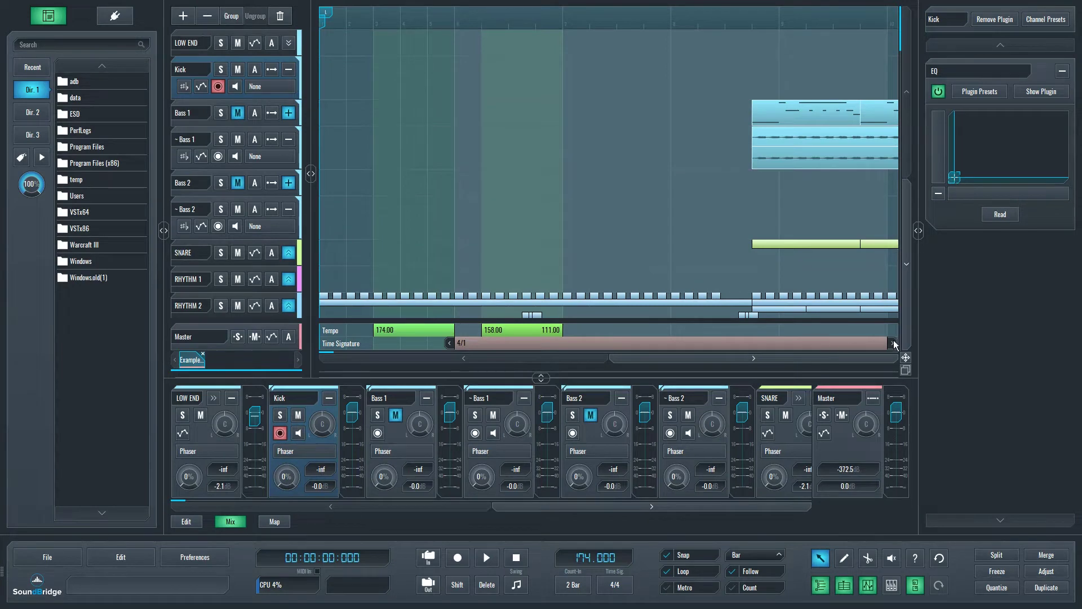
left_click_drag(881, 343, 560, 341)
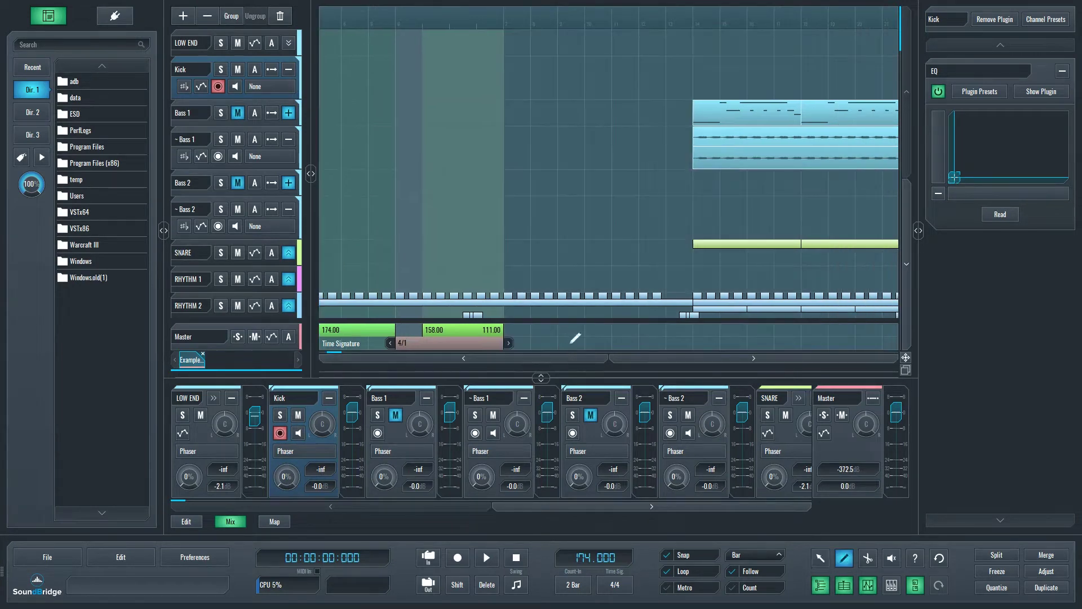
Draw another time signature block a little further along the lane and set it to 3/4.
left_click(564, 343, "ctrl")
double_click(583, 345)
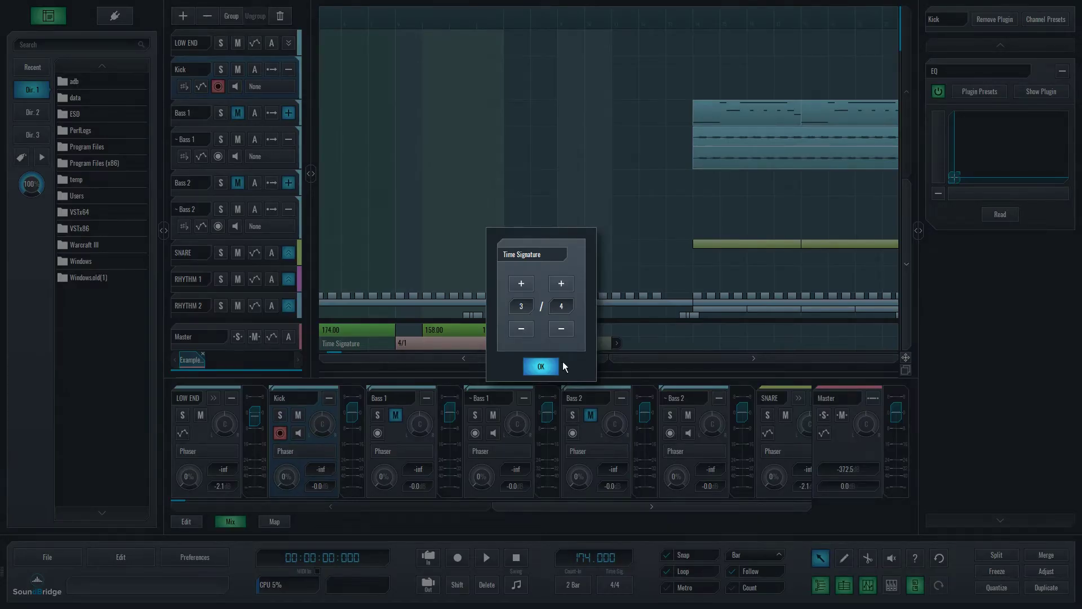
left_click(556, 366)
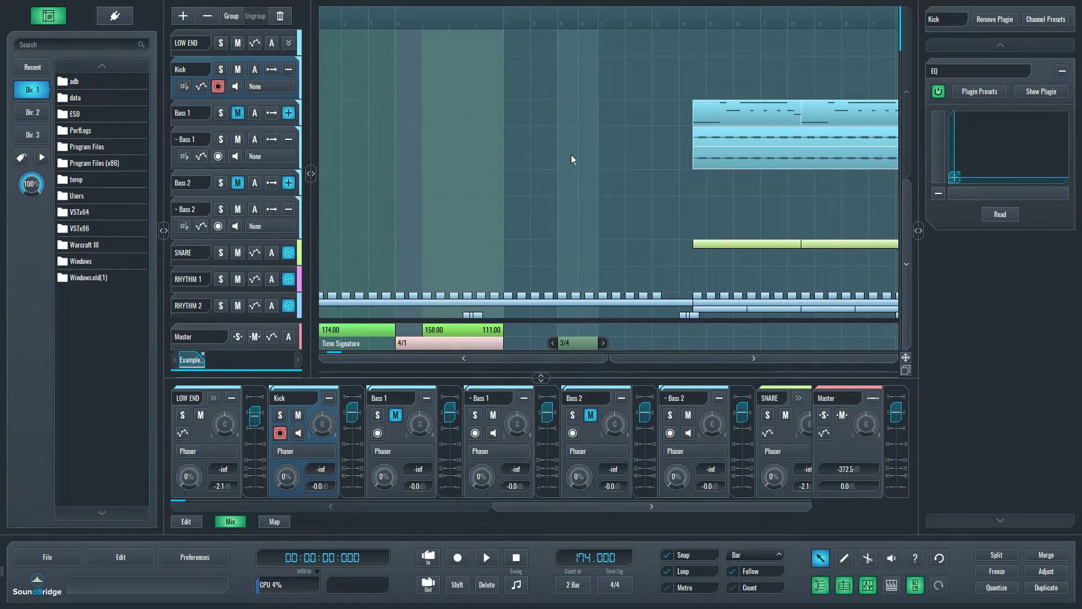
scroll(565, 239, "up", 3)
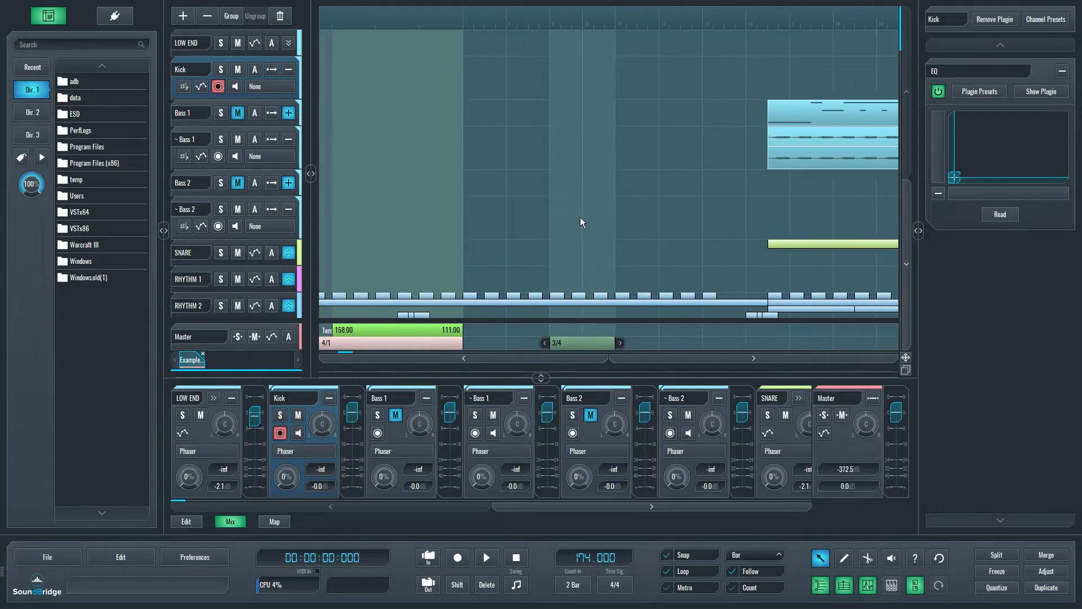
scroll(385, 96, "left", 2)
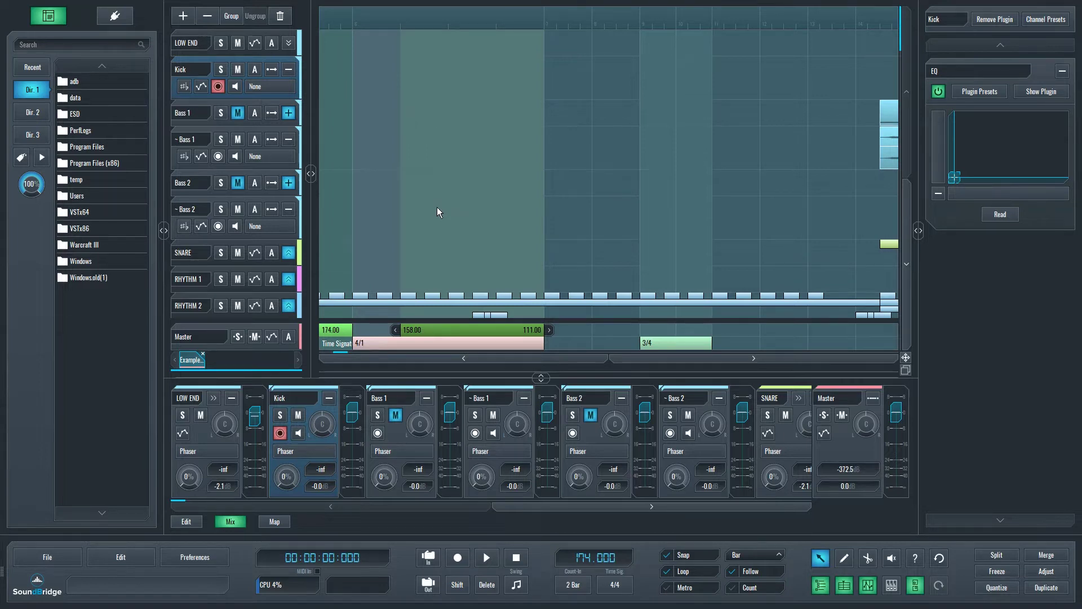
scroll(438, 209, "down", 6)
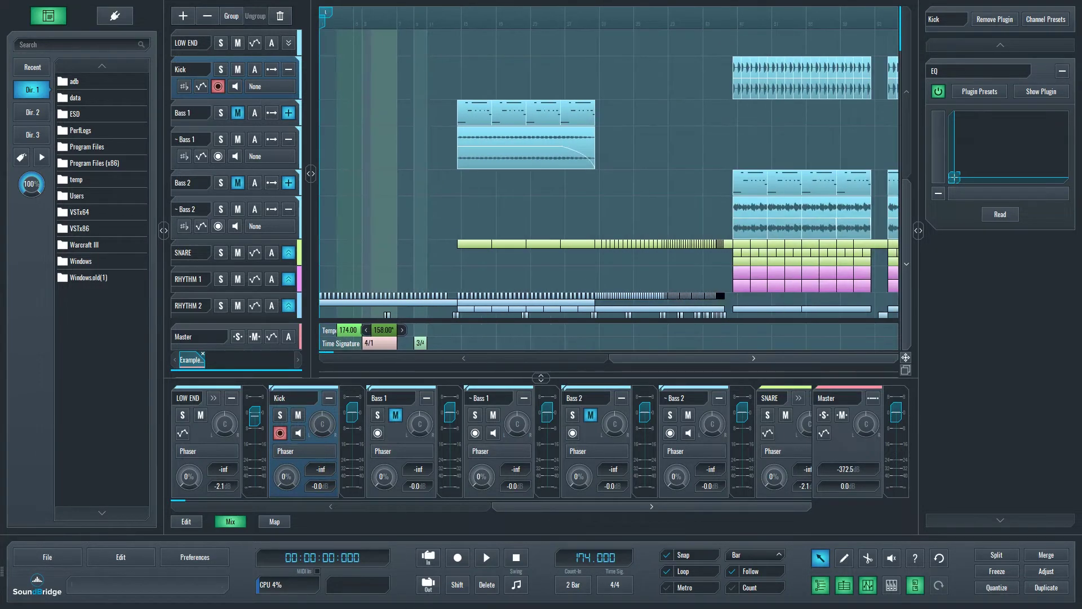
scroll(647, 197, "down", 4)
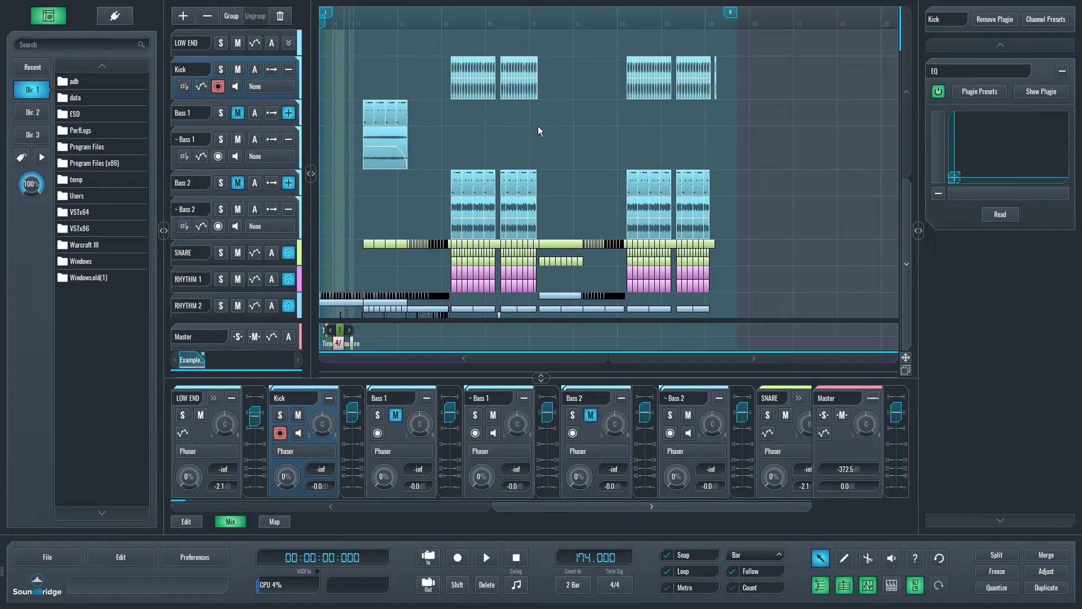
Set the audio input of the "- Bass 1" track to Internal, RHYTHM 1, Track Out.
left_click(213, 130)
left_click(284, 156)
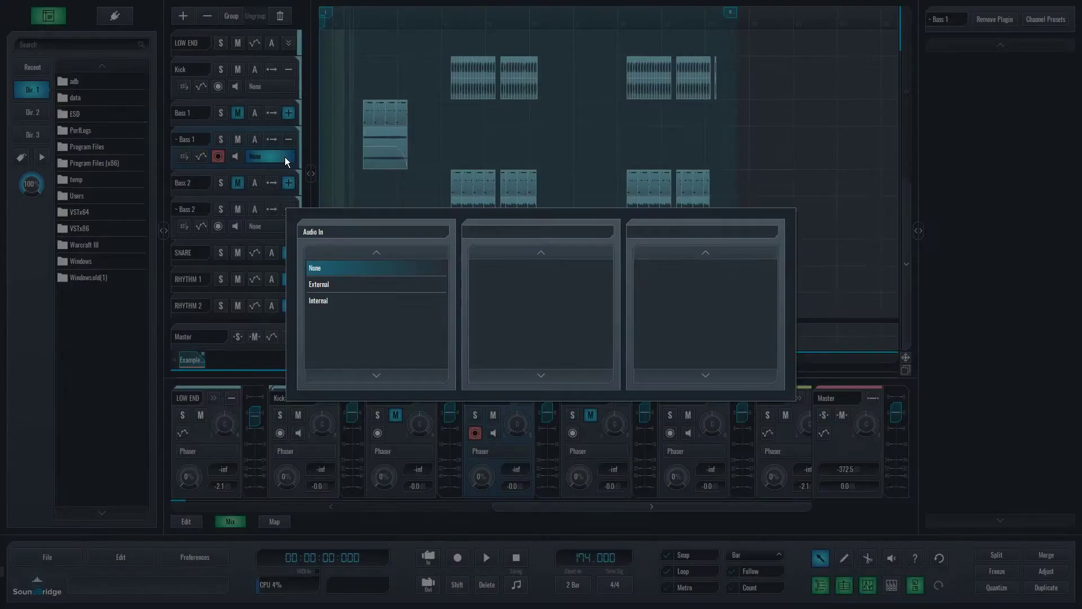
left_click(346, 283)
left_click(351, 301)
left_click(532, 300)
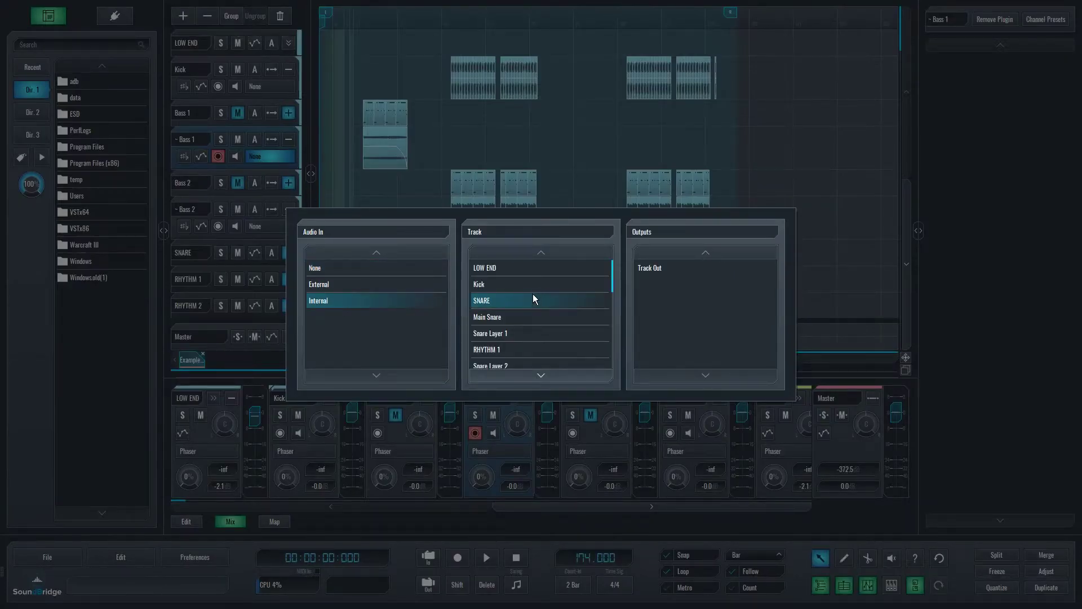
left_click(510, 283)
left_click(507, 268)
left_click(503, 286)
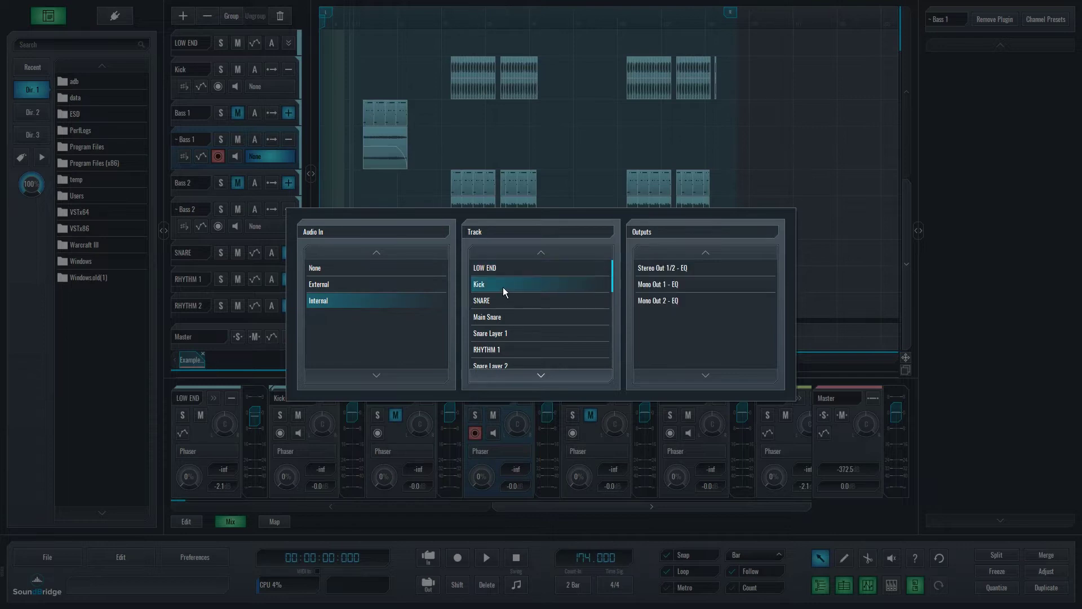
left_click(506, 268)
left_click(502, 333)
left_click(502, 366)
left_click(515, 350)
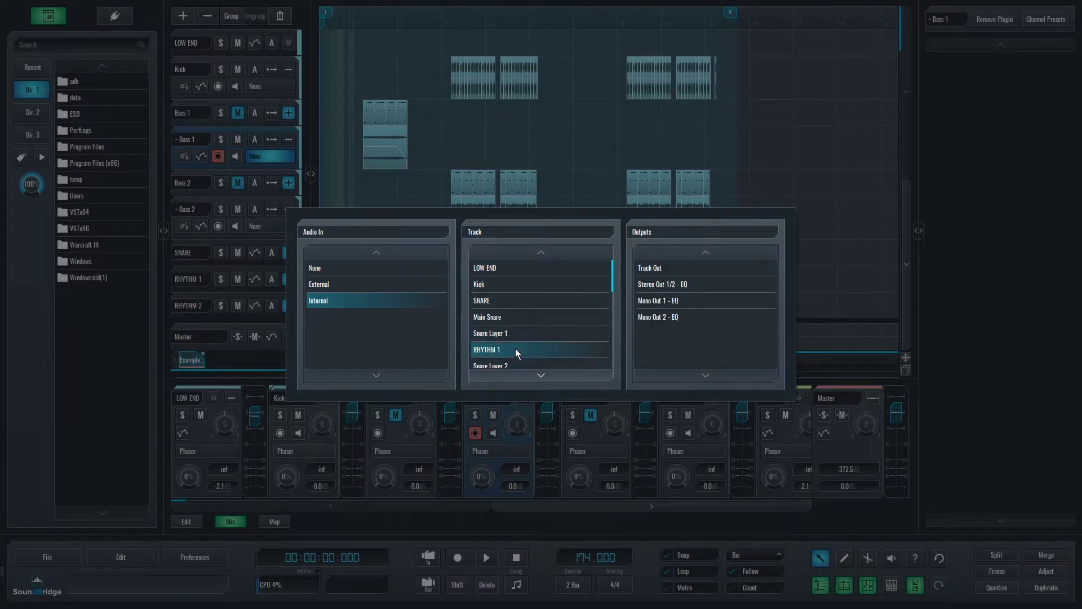
left_click(668, 265)
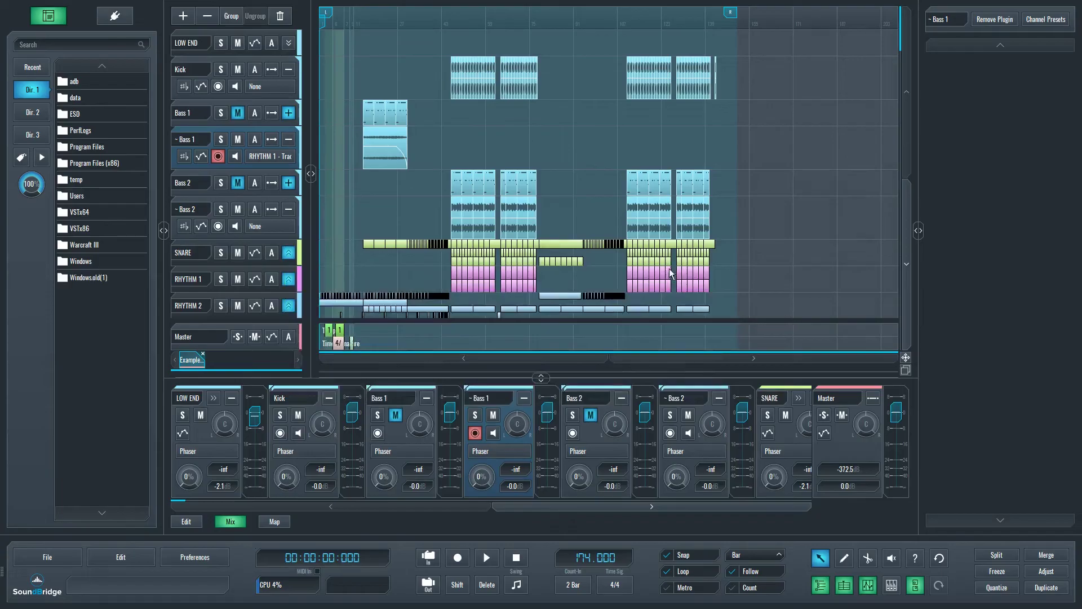
Place the playhead at about 3:59 and shrink the loop region to a short range just after it.
left_click(758, 22)
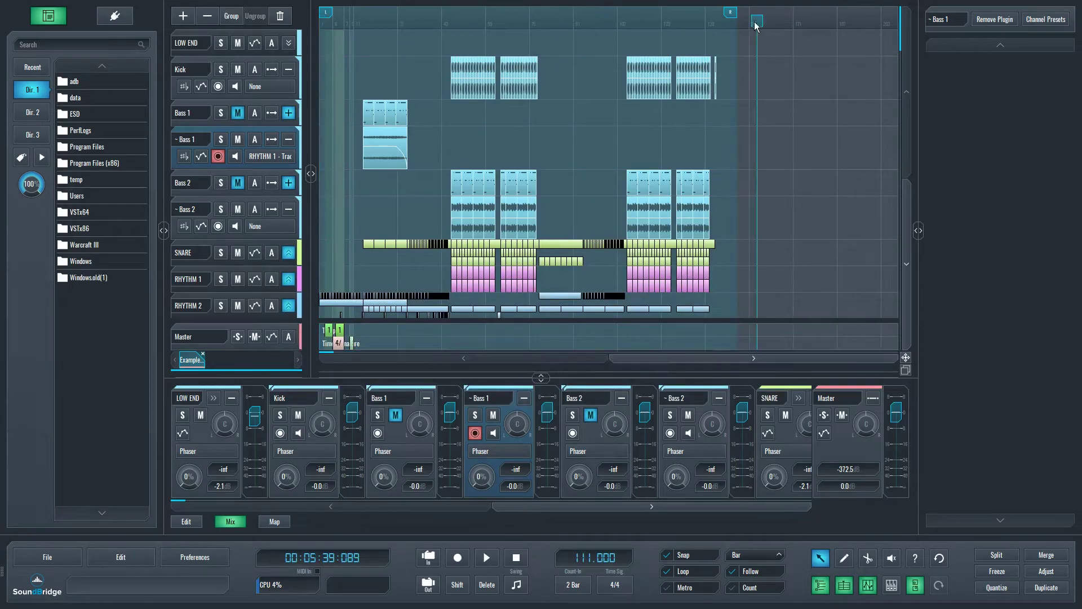
left_click(636, 25)
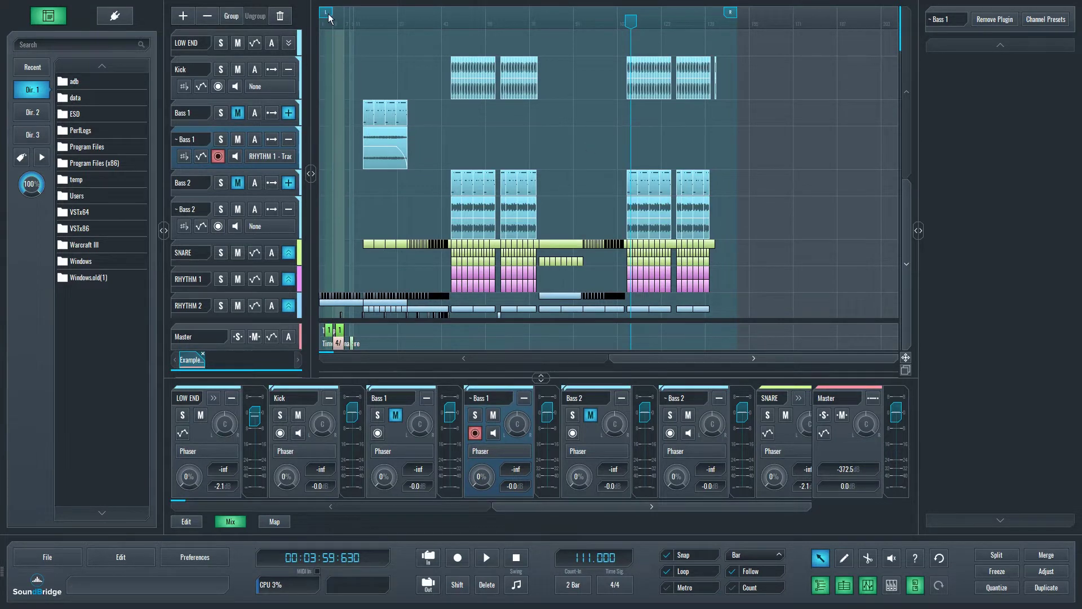
mouse_move(326, 12)
left_mouse_down()
mouse_move(668, 22)
mouse_move(693, 13)
mouse_move(646, 14)
mouse_move(657, 12)
left_mouse_up()
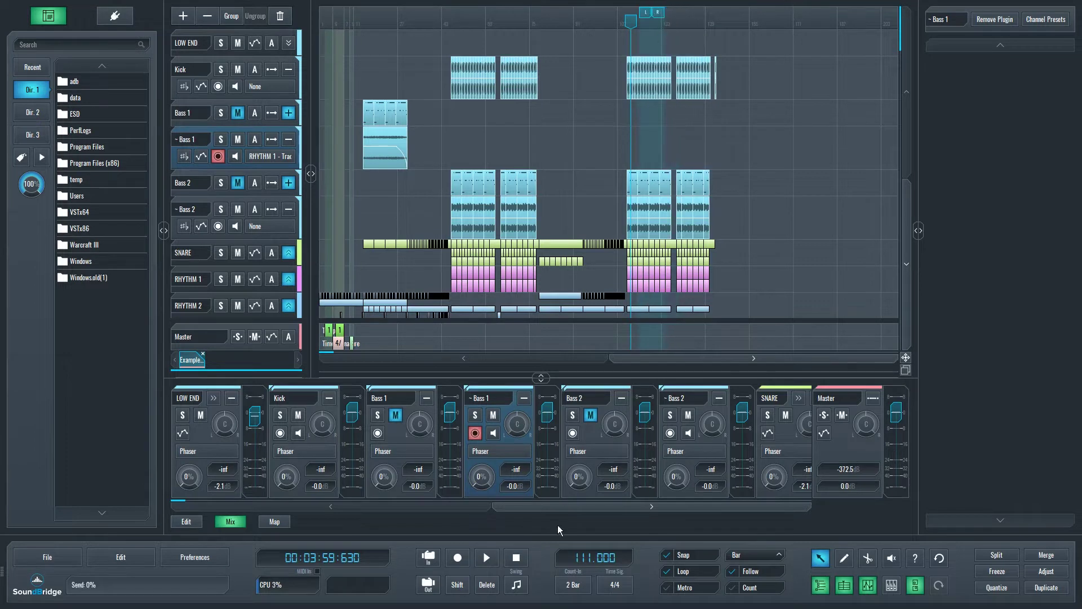
Enable punch In, move the playhead to just before the loop start, and record a short take on the "- Bass 1" track.
left_click(428, 558)
scroll(648, 149, "up", 2)
scroll(727, 157, "up", 3)
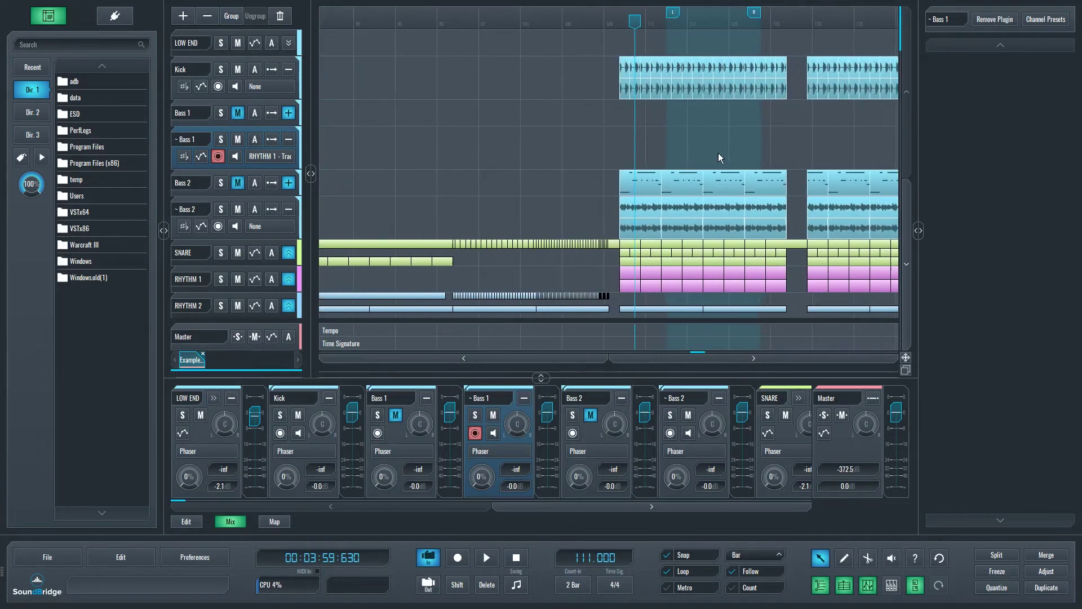
left_click_drag(635, 24, 655, 23)
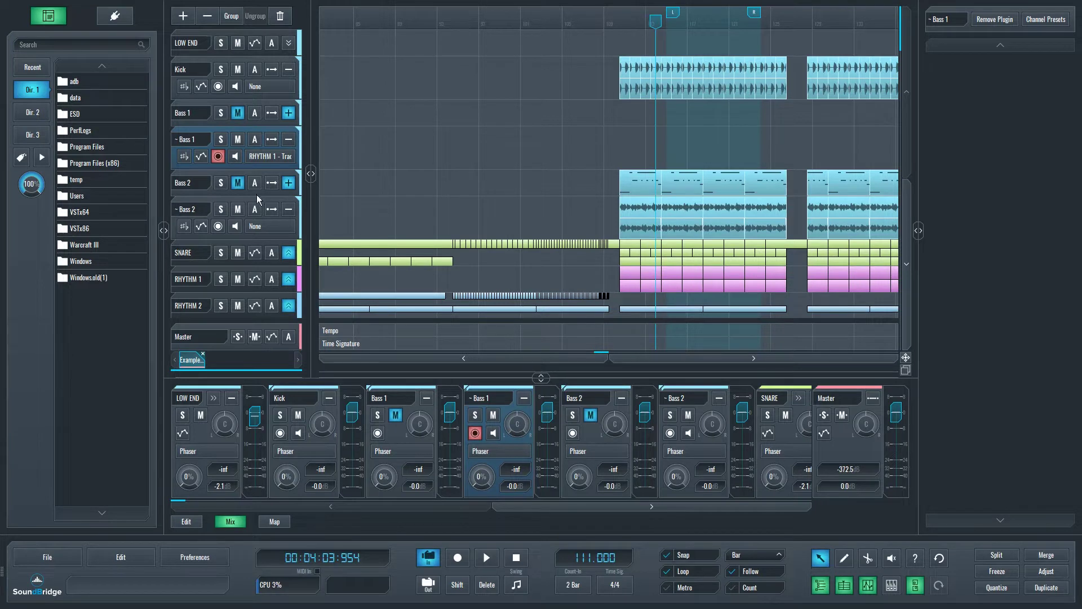
left_click(466, 564)
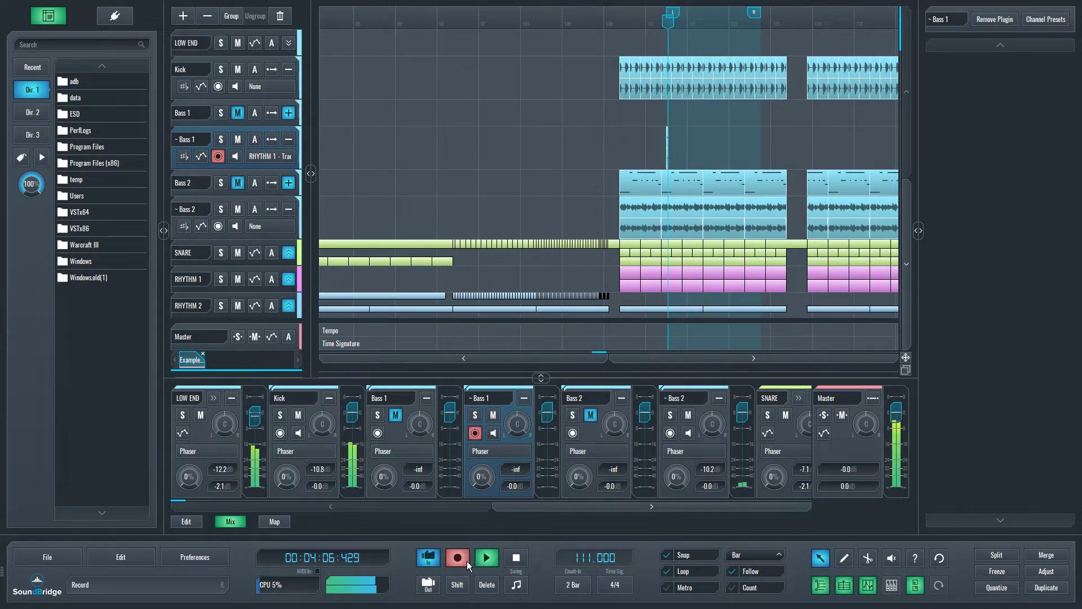
left_click(514, 562)
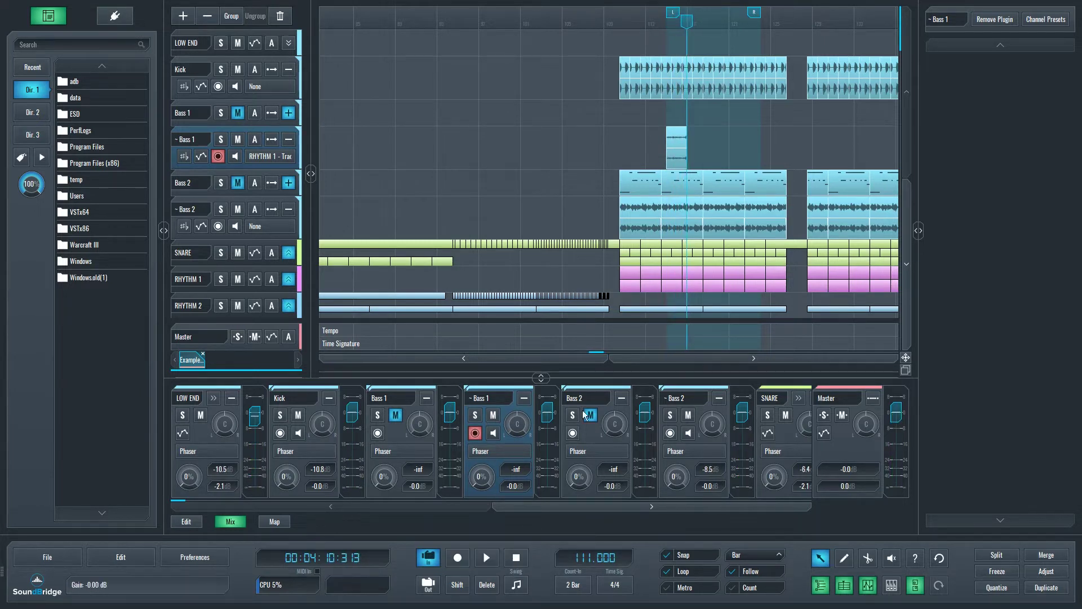
Return the playhead to about 3:59 and delete the short clip recorded on the "- Bass 1" track.
left_click(656, 23)
left_click_drag(655, 24, 637, 26)
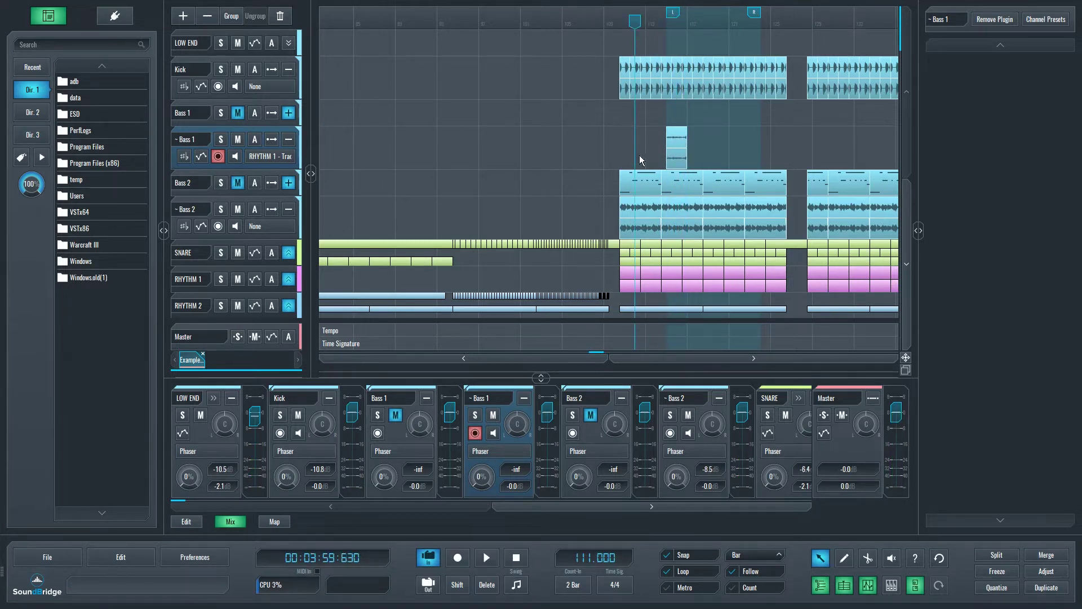
left_click(672, 145)
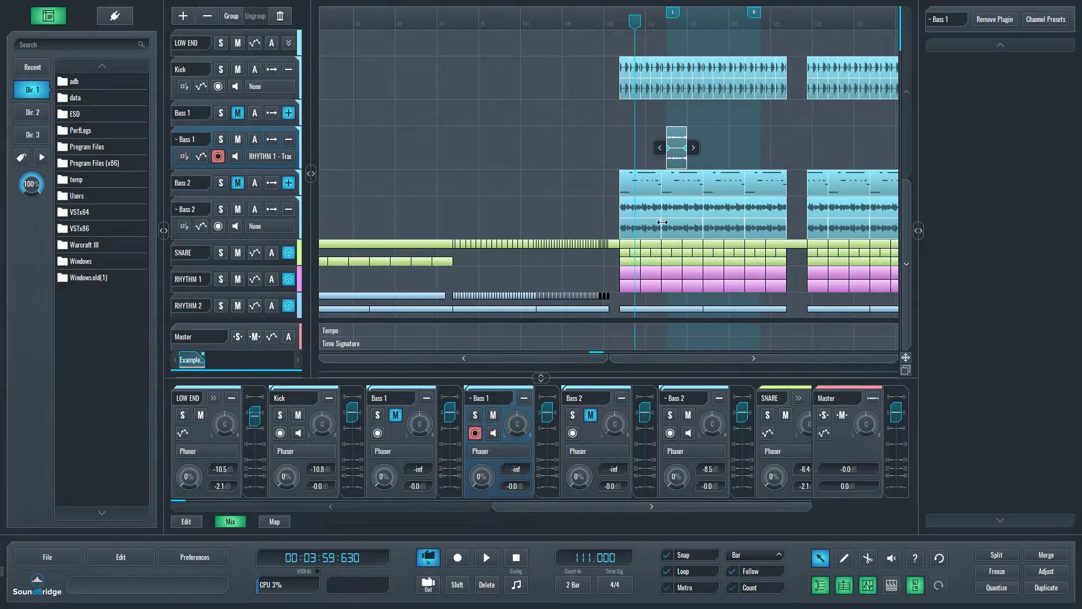
Enable punch Out, shorten the loop region, and record the "- Bass 1" track again from just before the loop start.
left_click(429, 584)
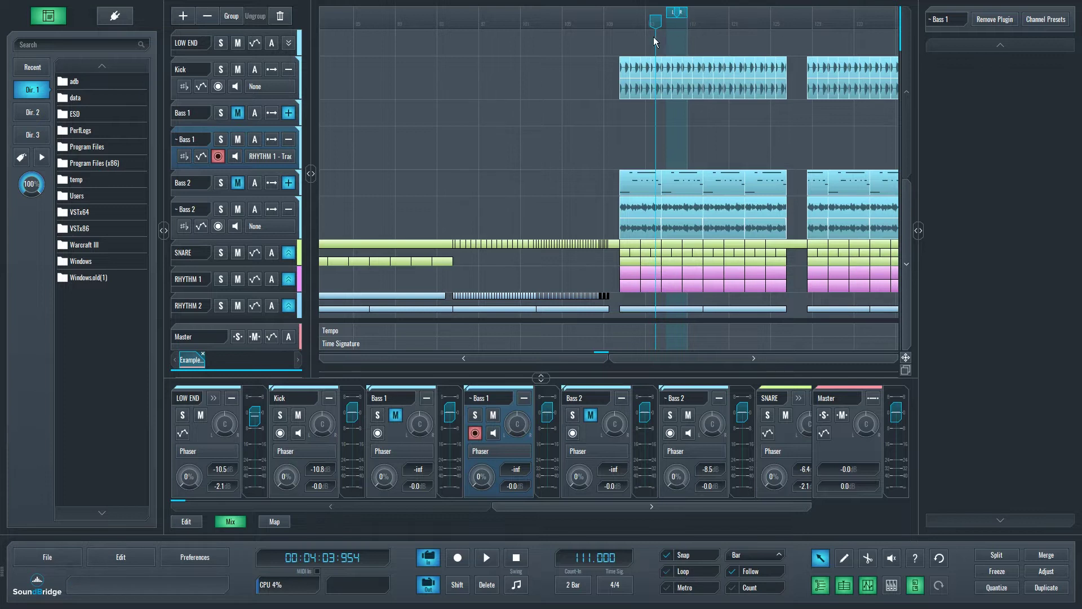
left_click(460, 558)
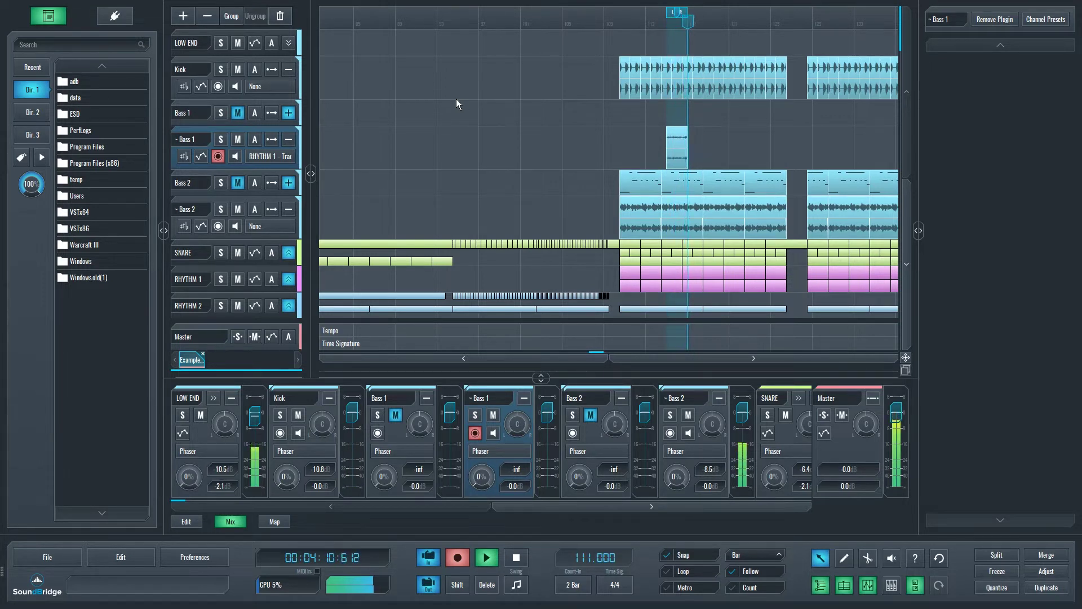
Stop the punch in/out recording on the "- Bass 1" track and review the whole arrangement.
key("space")
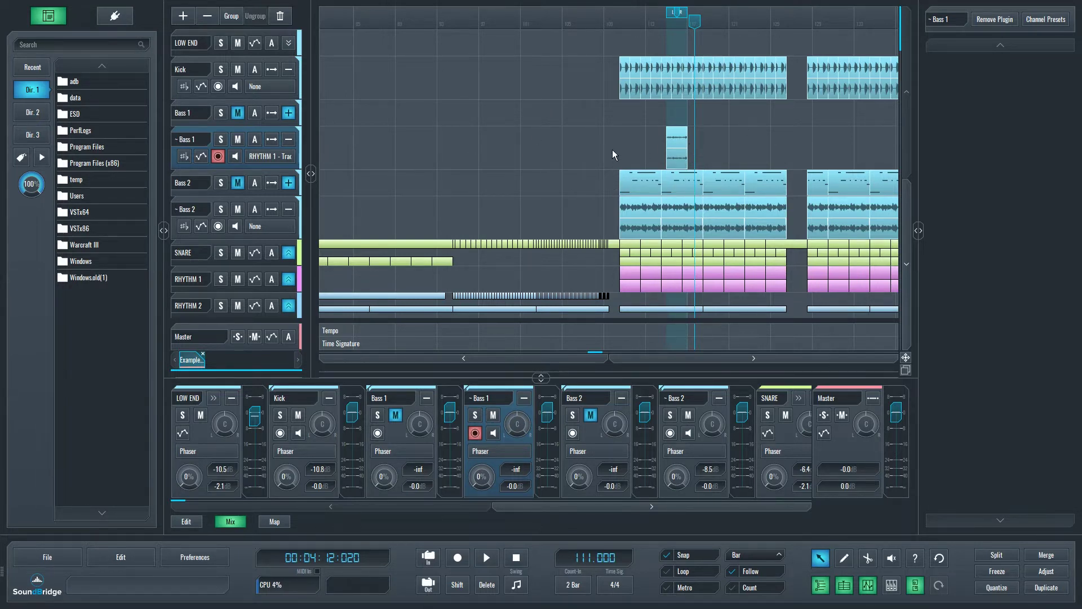
scroll(608, 150, "down", 4)
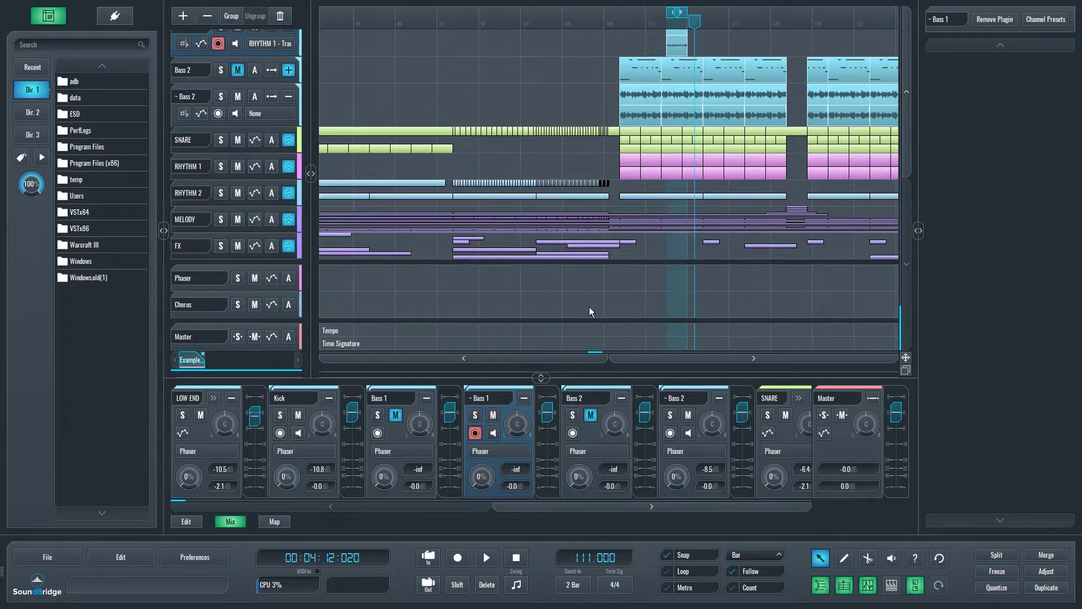
scroll(572, 321, "down", 6)
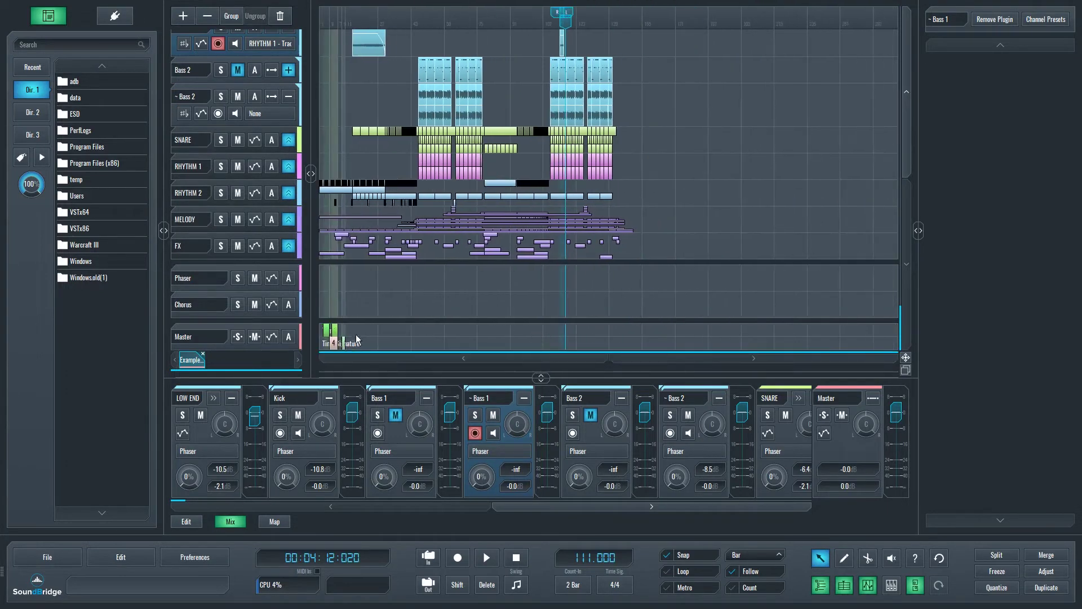
scroll(620, 198, "up", 4)
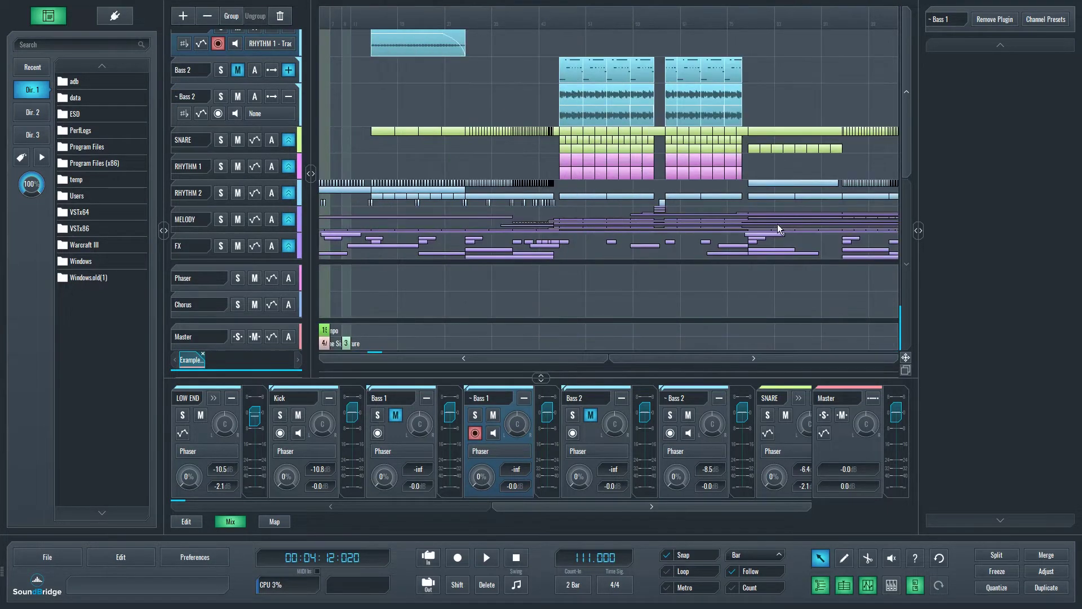
scroll(770, 101, "up", 4)
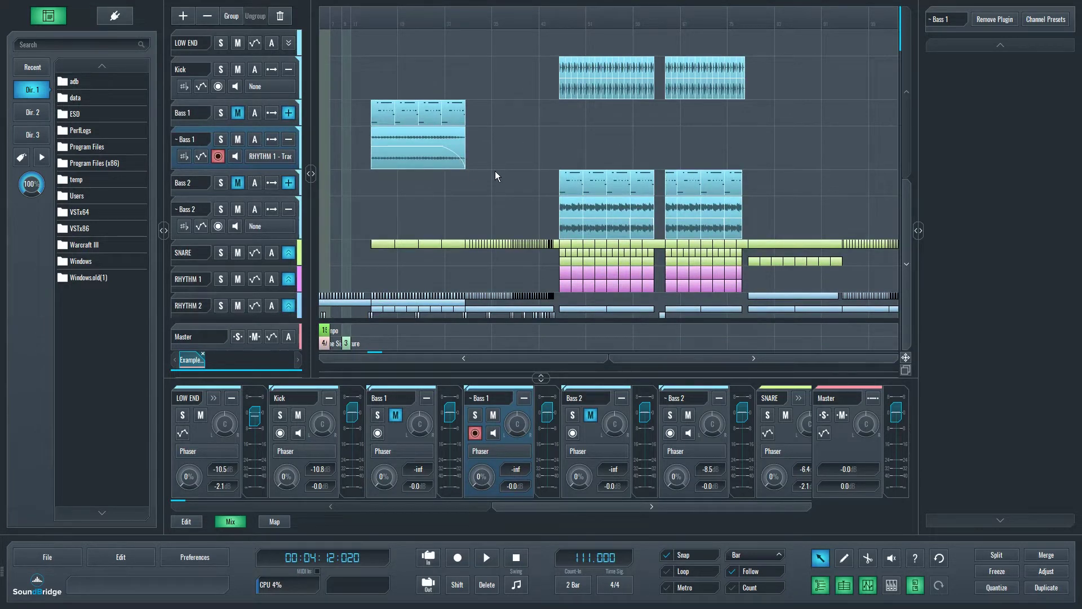
Assign the keyboard shortcut Ctrl+J to the File - New action in the preferences.
left_click(208, 555)
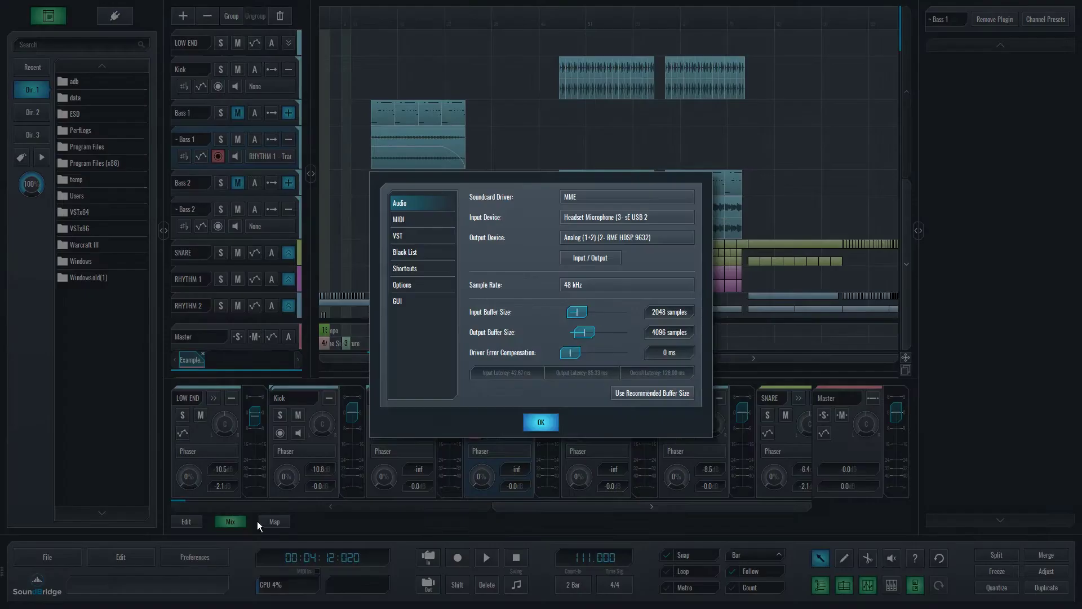
left_click(419, 269)
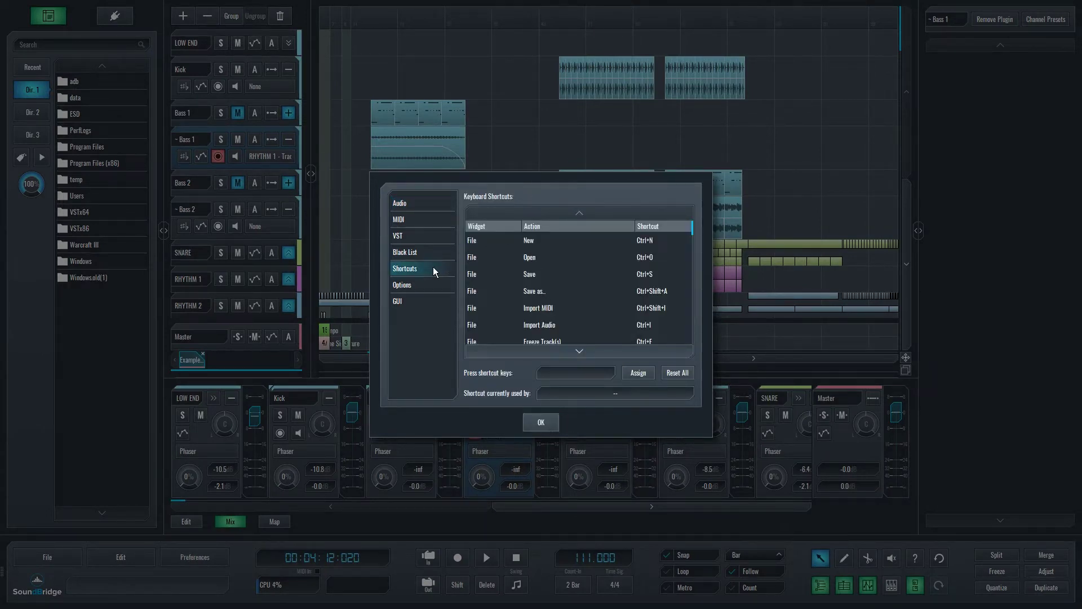
scroll(575, 257, "down", 5)
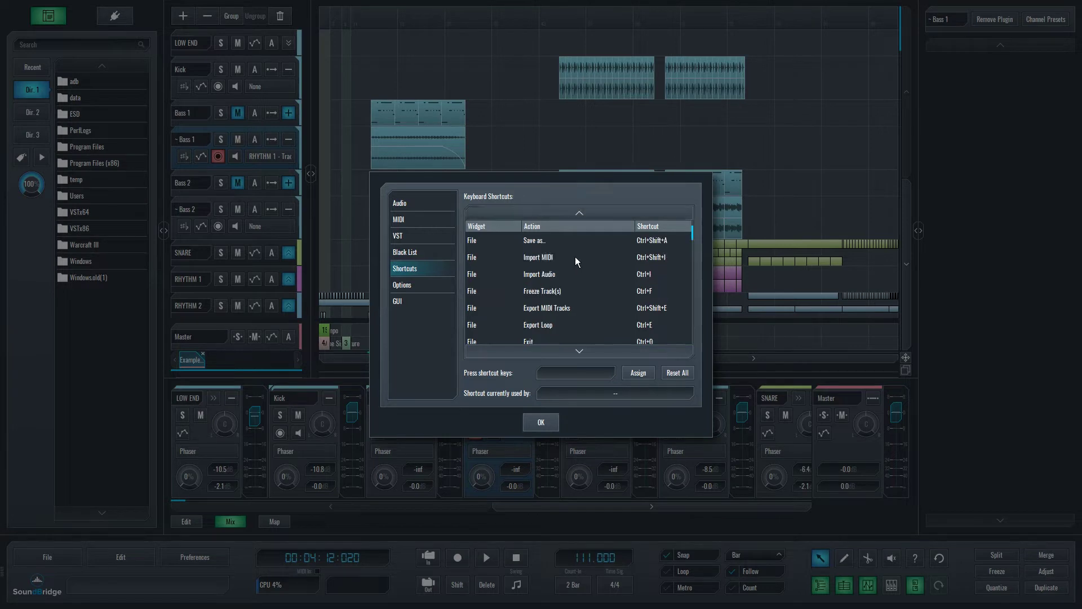
scroll(574, 256, "up", 6)
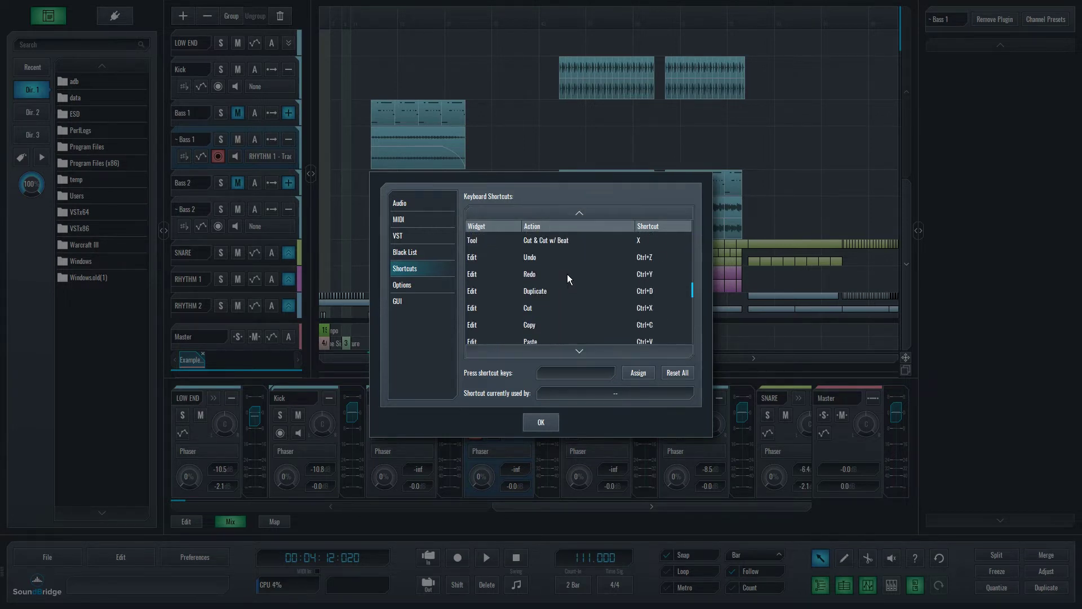
scroll(567, 274, "up", 1)
left_click(574, 373)
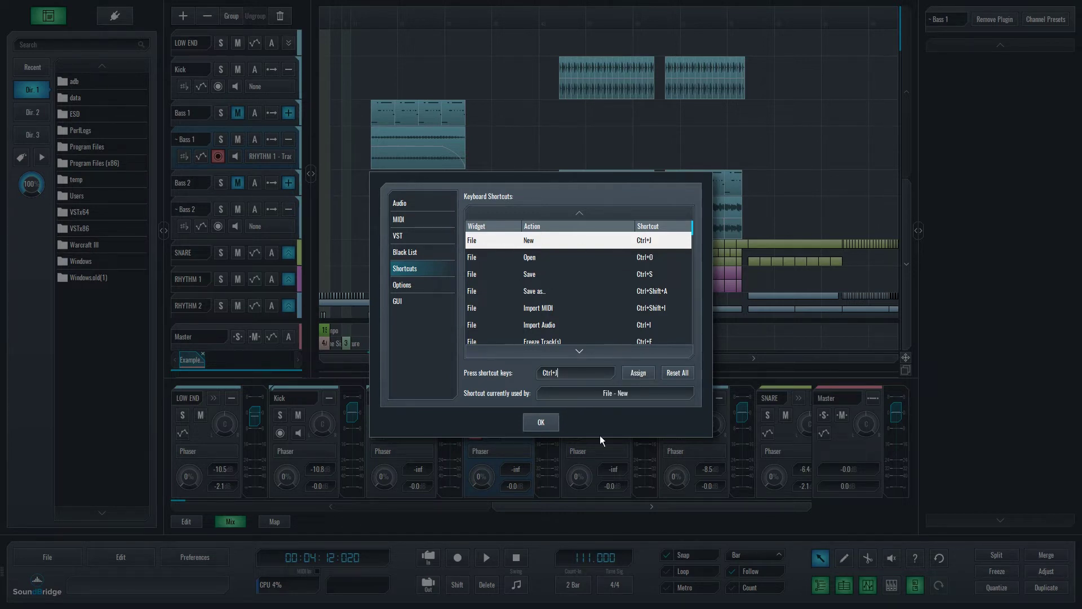
left_click(542, 424)
Test the reassigned File - New shortcut by opening the Create New Project dialog, and dismiss it without naming a project.
left_click(524, 195)
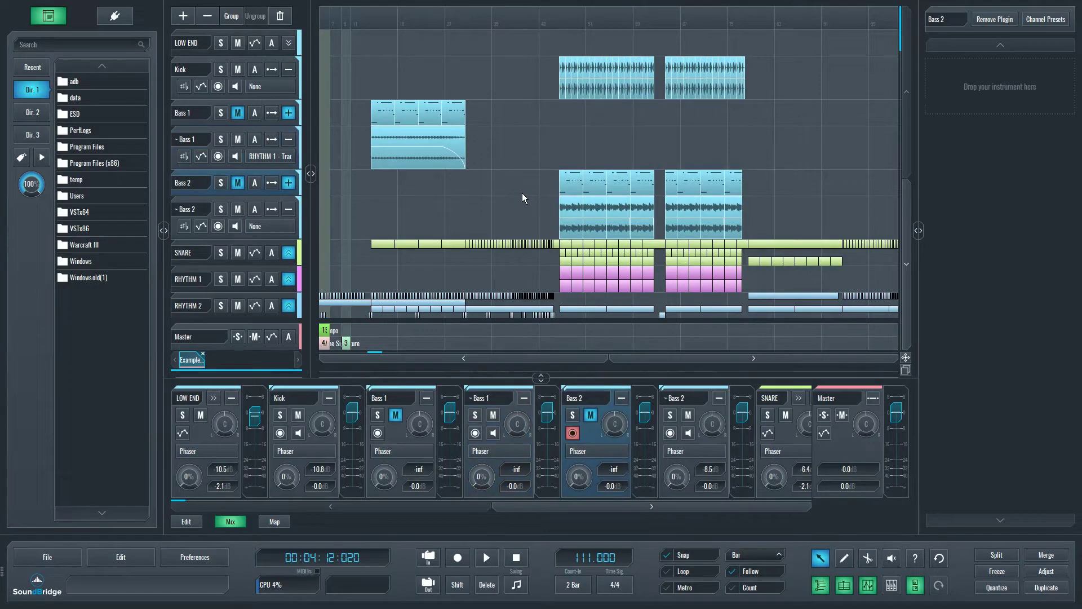
key("ctrl+n")
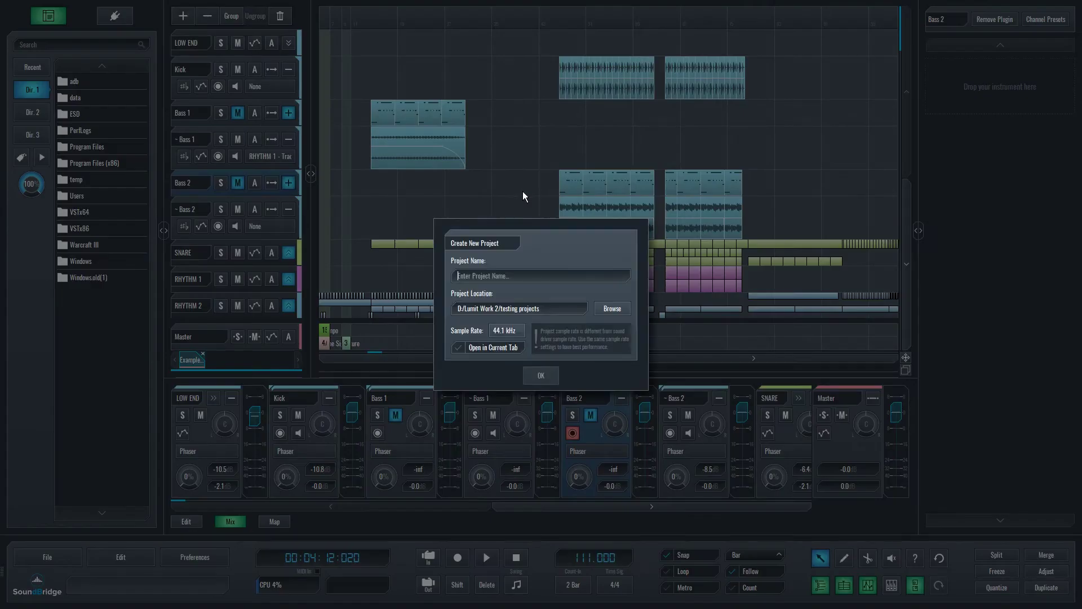
left_click(550, 376)
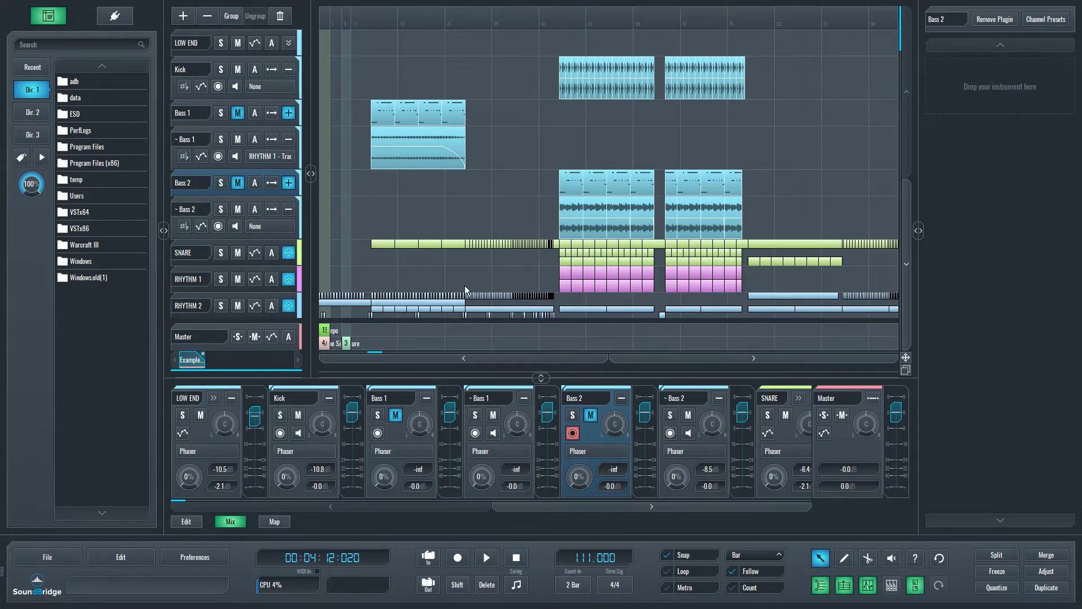
Cycle the lower panel through its Edit, Mix and Map views and leave it on Edit.
left_click(242, 519)
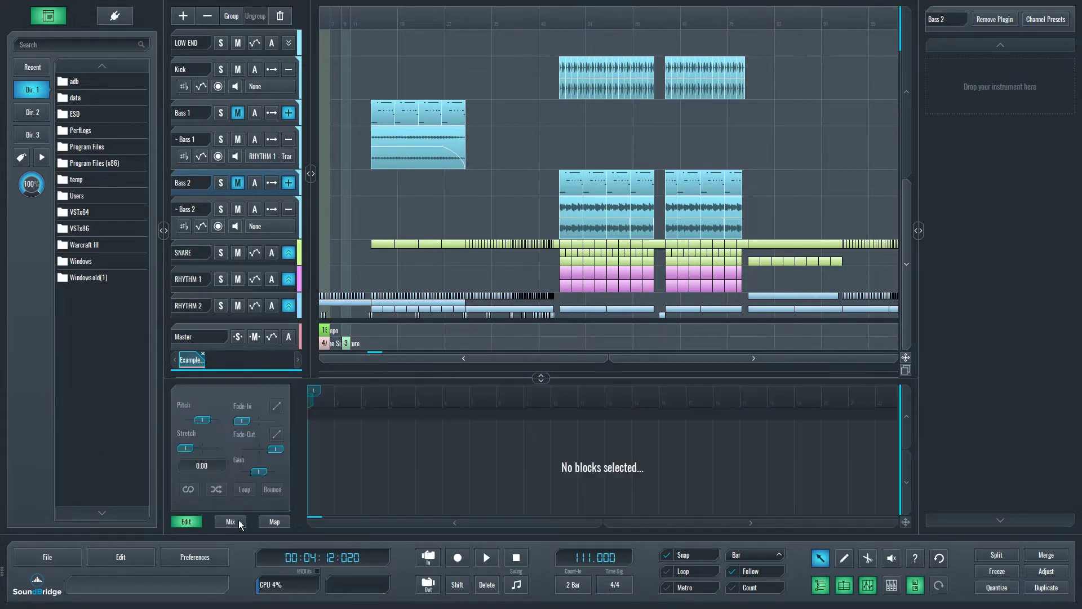
left_click(276, 522)
left_click(183, 521)
Dock the transport bar above the arrangement and the file browser to the right of the channel plugin panel.
left_click_drag(19, 567, 121, 518)
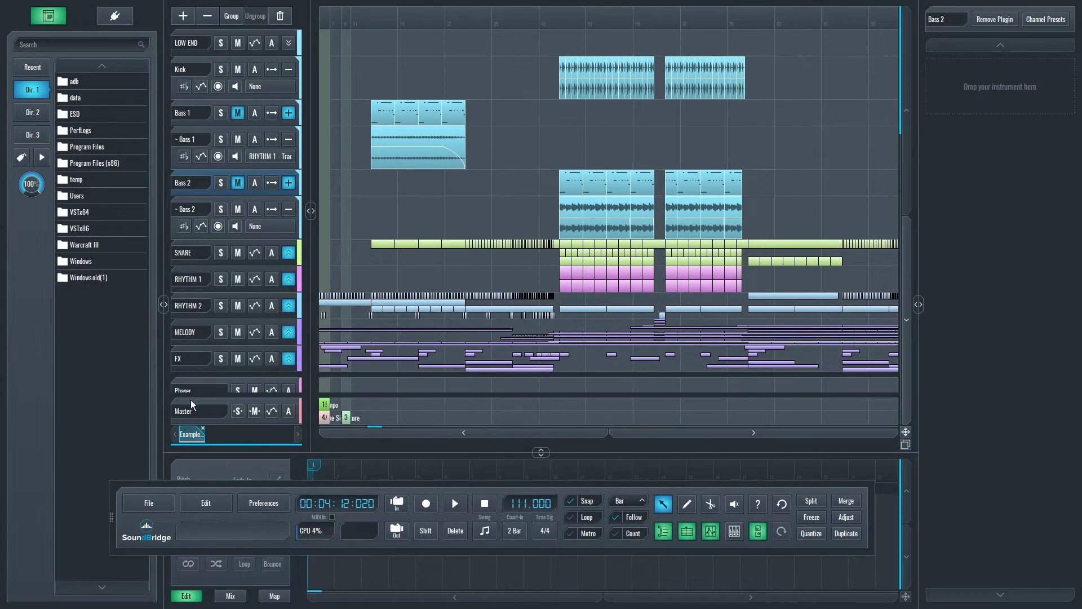
left_click_drag(110, 528, 4, 35)
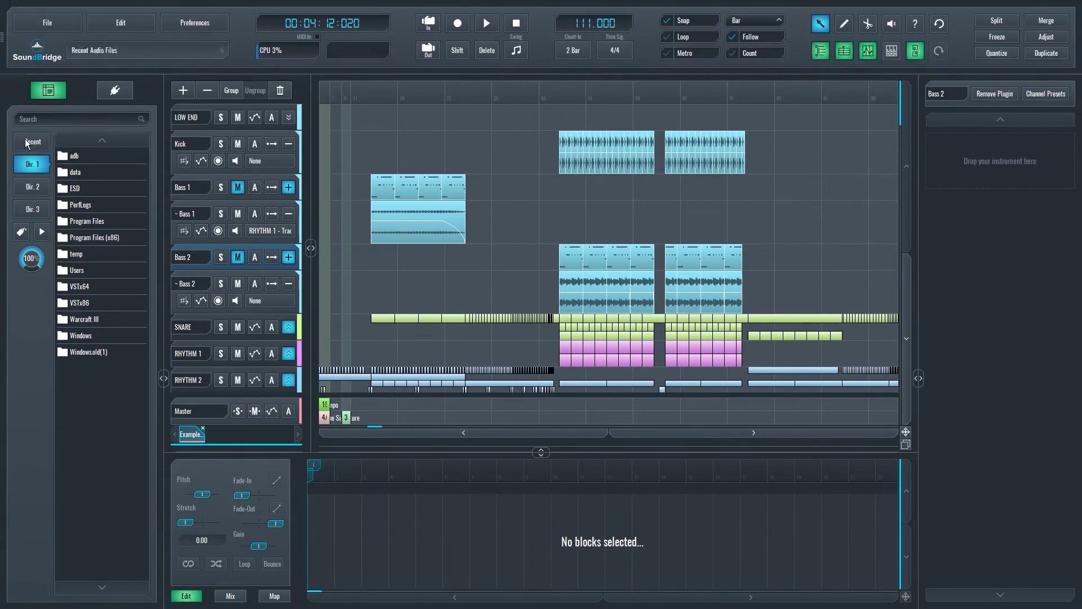
left_click_drag(15, 95, 942, 136)
left_click_drag(933, 81, 1023, 283)
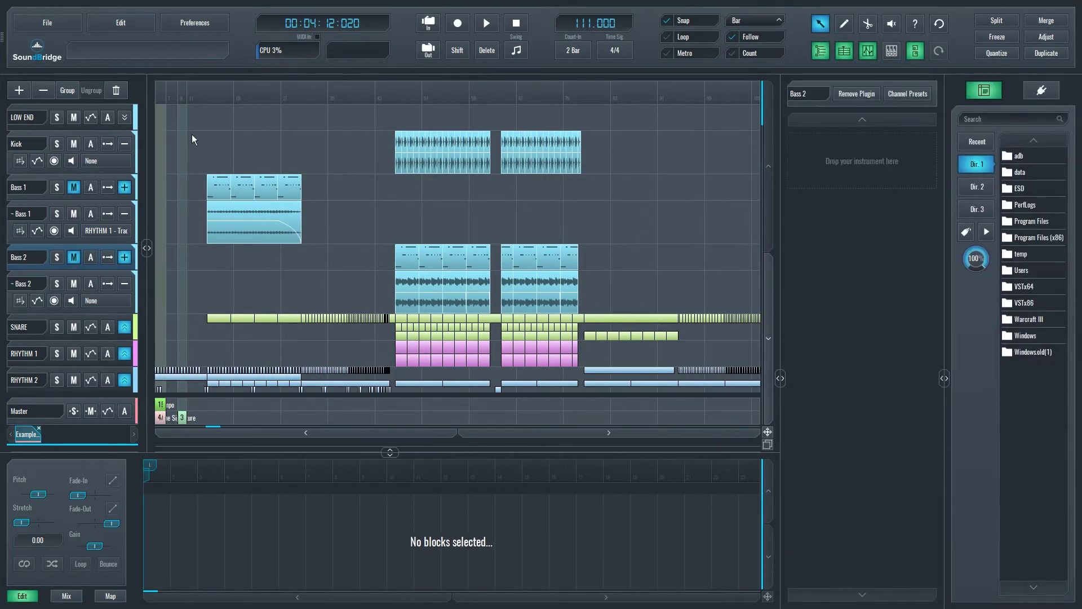
Undock the arrangement into a floating window, move it aside to reveal the full mixer, and dock it back.
left_click(768, 444)
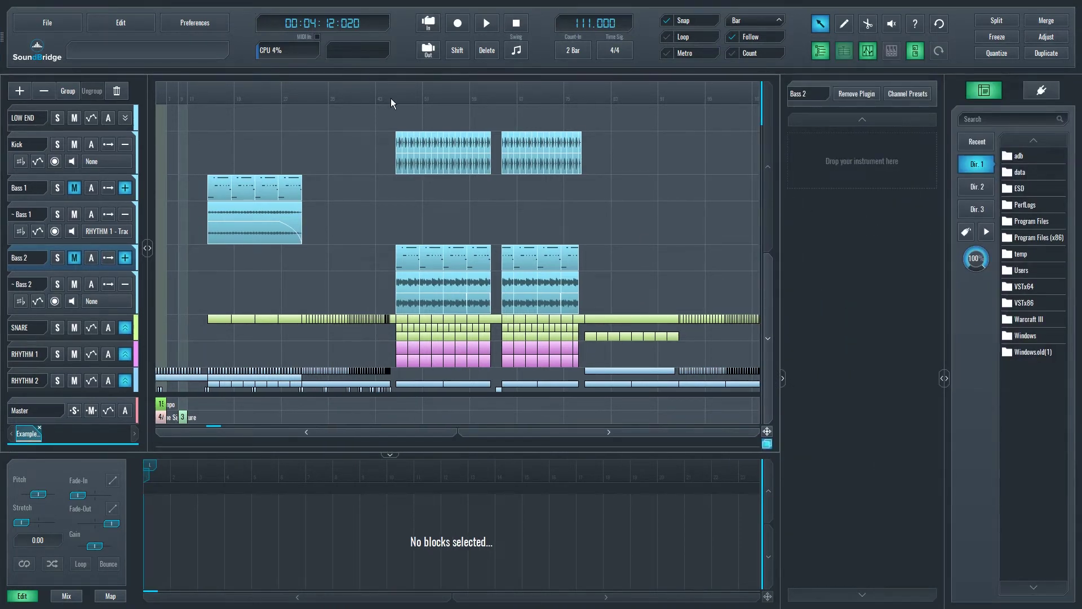
left_click_drag(172, 77, 0, 131)
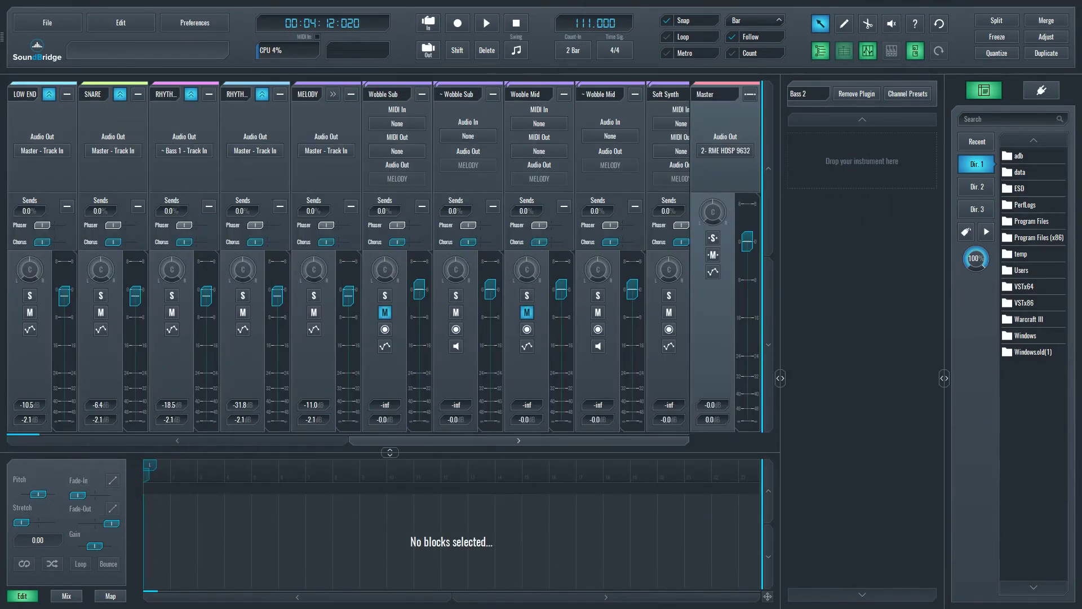
left_click_drag(0, 137, 562, 106)
left_click(891, 477)
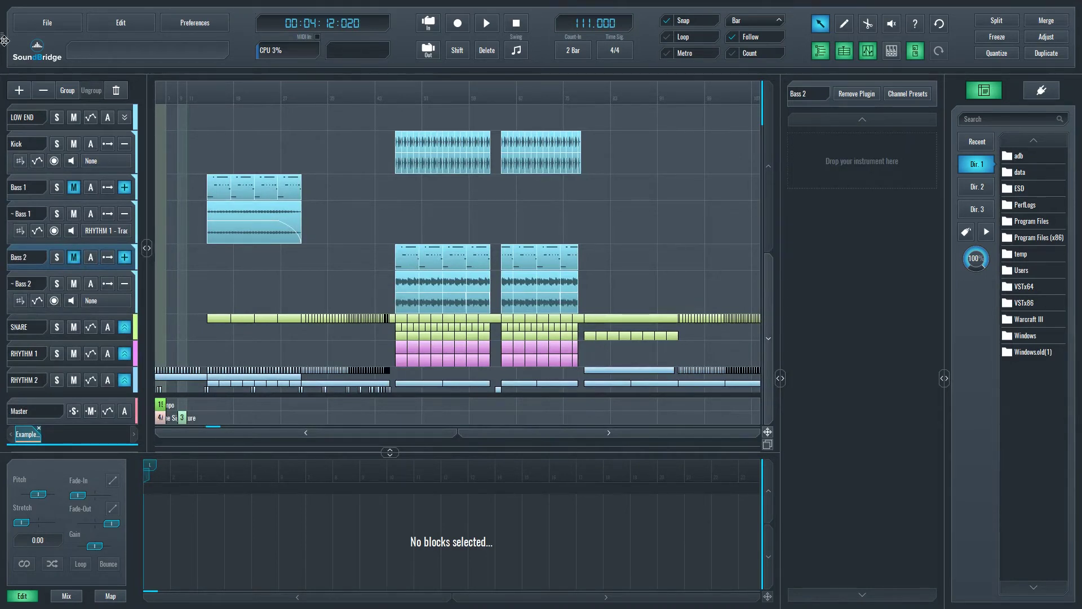
Dock the transport bar back beneath the workspace, and try shrinking the arrangement as a floating window before docking it again.
left_click_drag(5, 41, 45, 588)
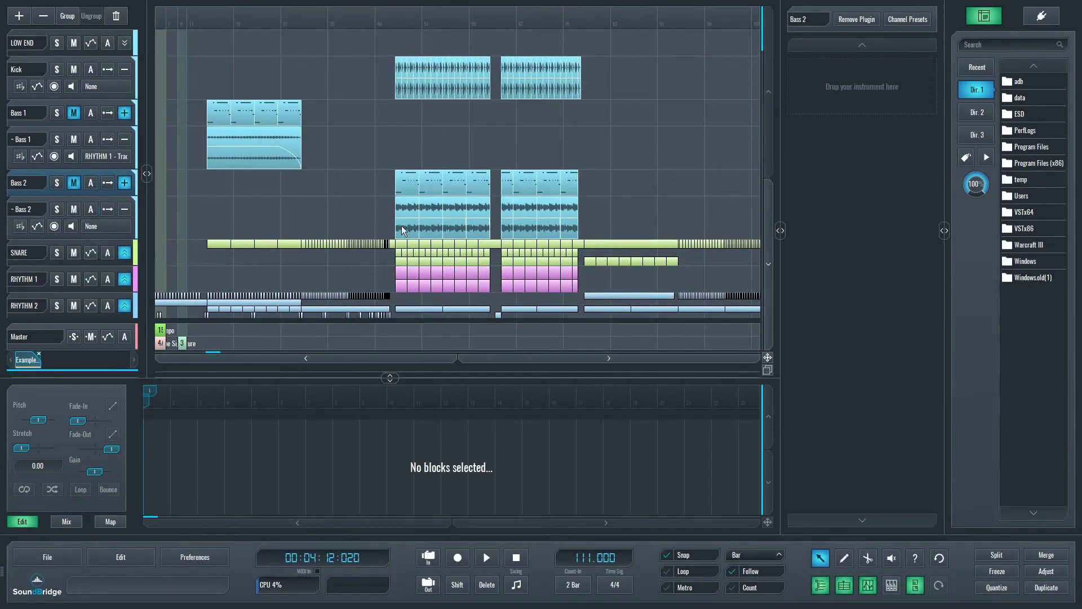
left_click(768, 371)
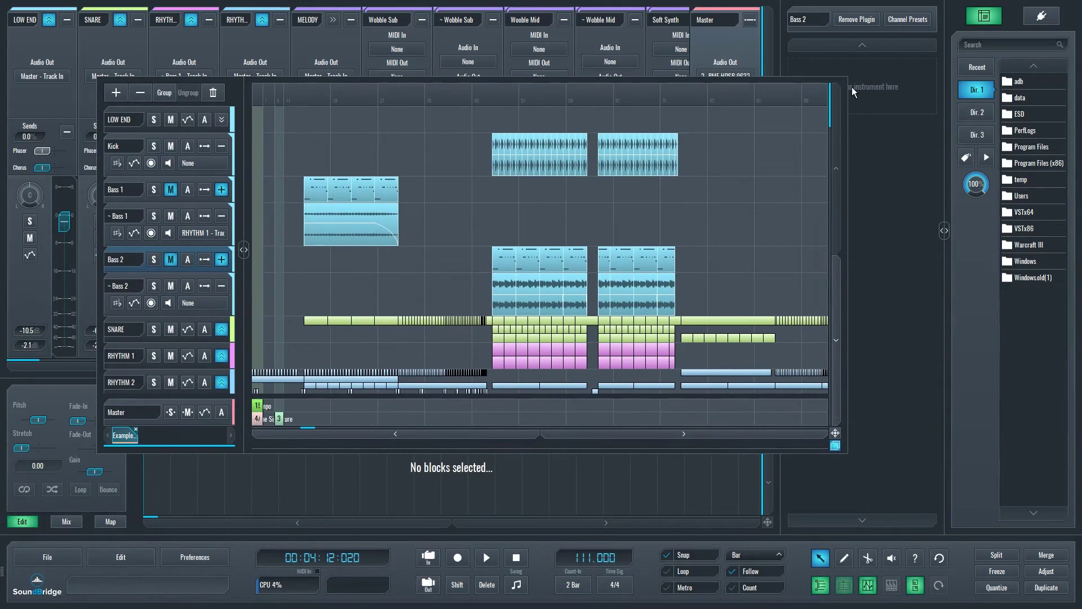
left_click_drag(848, 76, 733, 45)
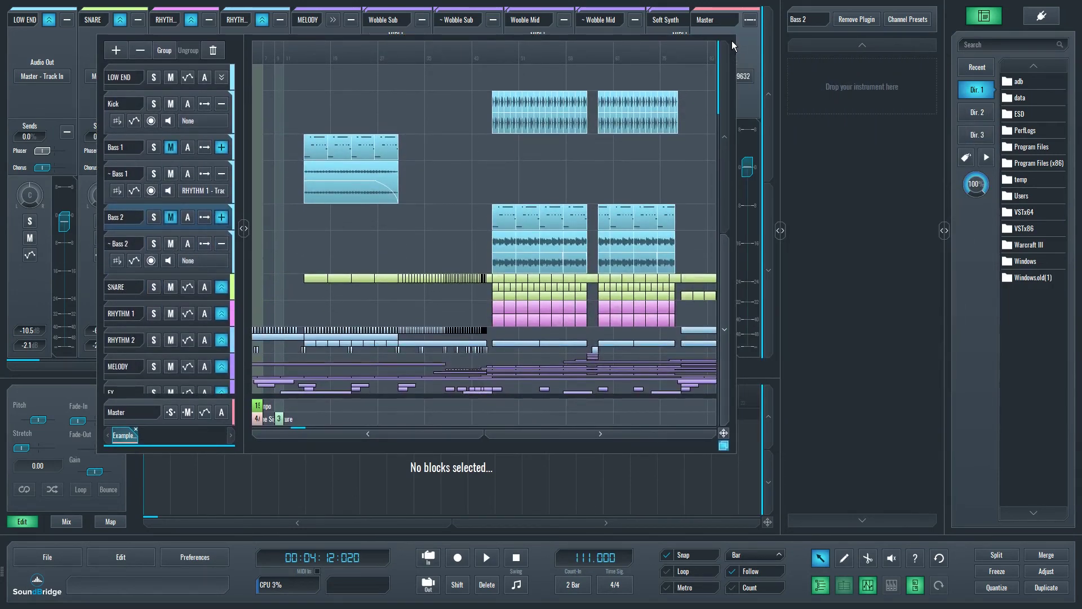
left_click(724, 445)
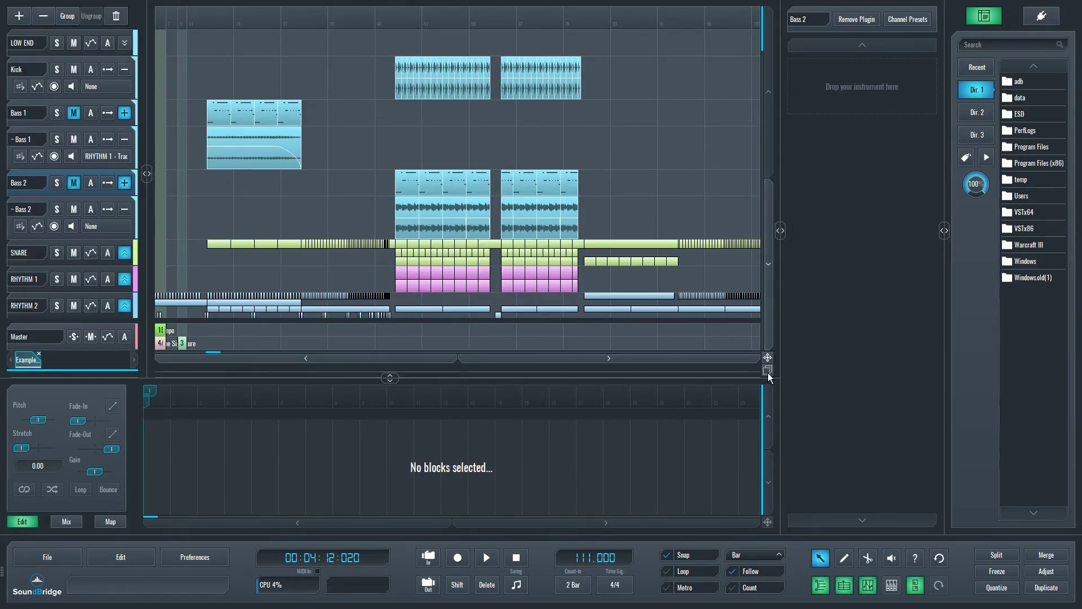
Try moving the arrangement, file browser and Edit panel around as floating panels, and return them to their docked places.
left_click(767, 371)
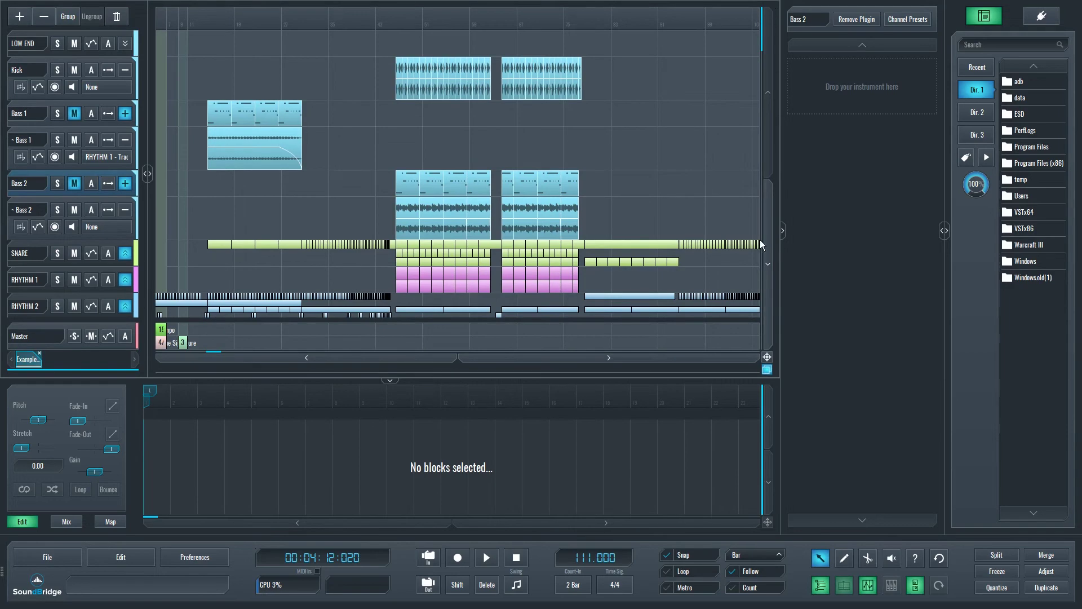
left_click_drag(776, 9, 766, 134)
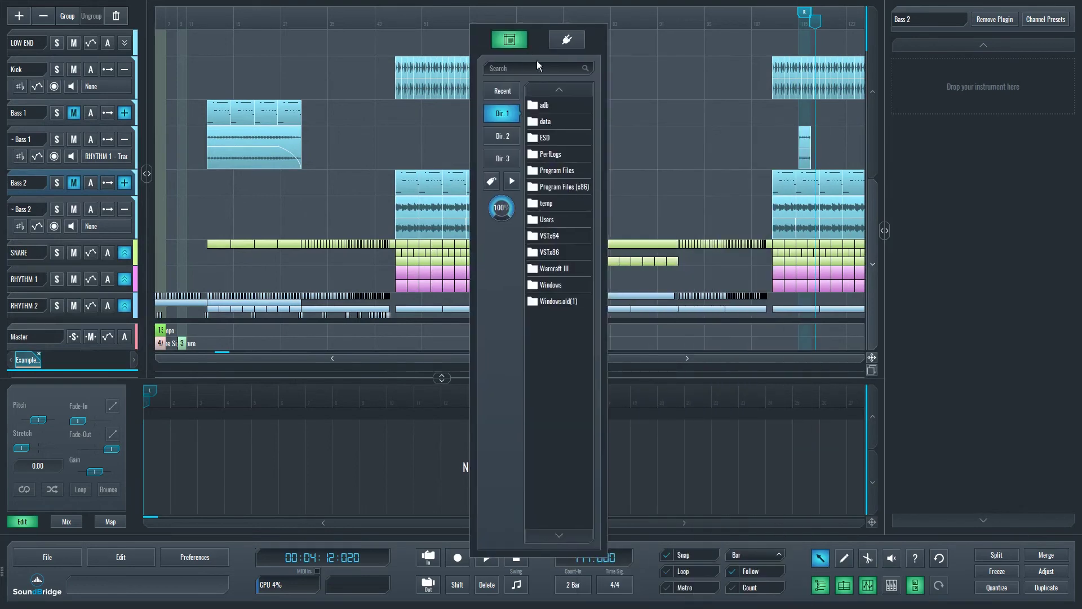
left_click_drag(14, 384, 153, 200)
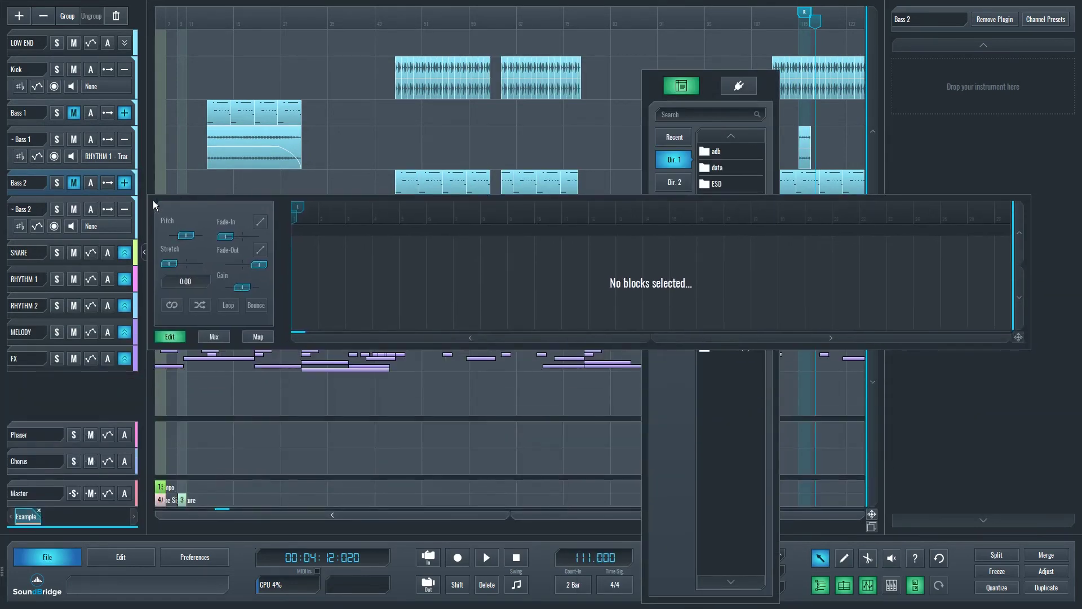
left_click(153, 202)
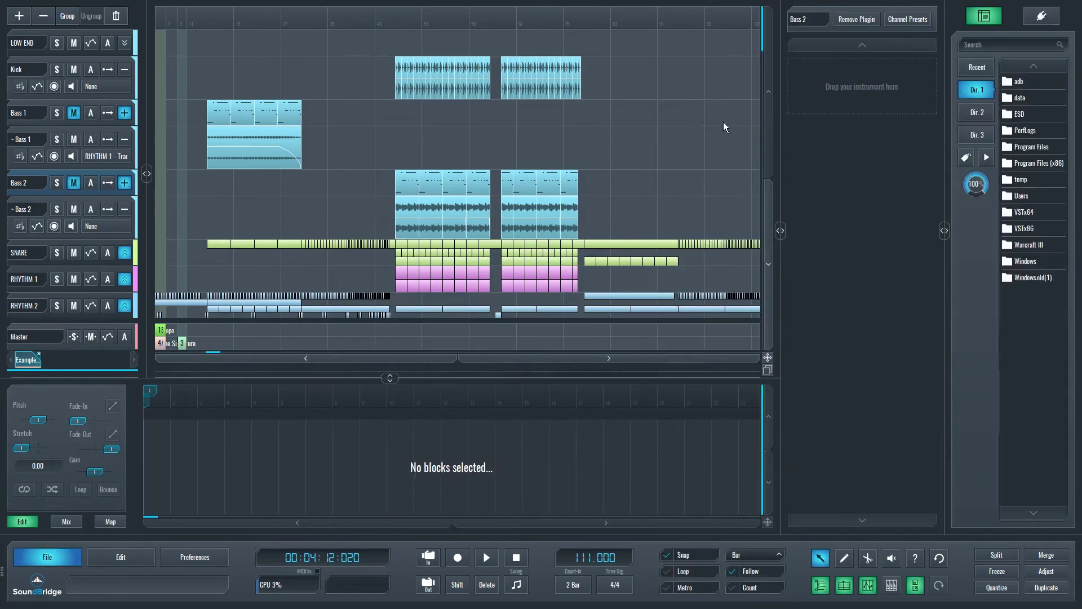
Dock the file browser to the left of the arrangement and the channel plugin panel outside it, at the workspace's outer left edge.
left_click_drag(812, 76, 12, 81)
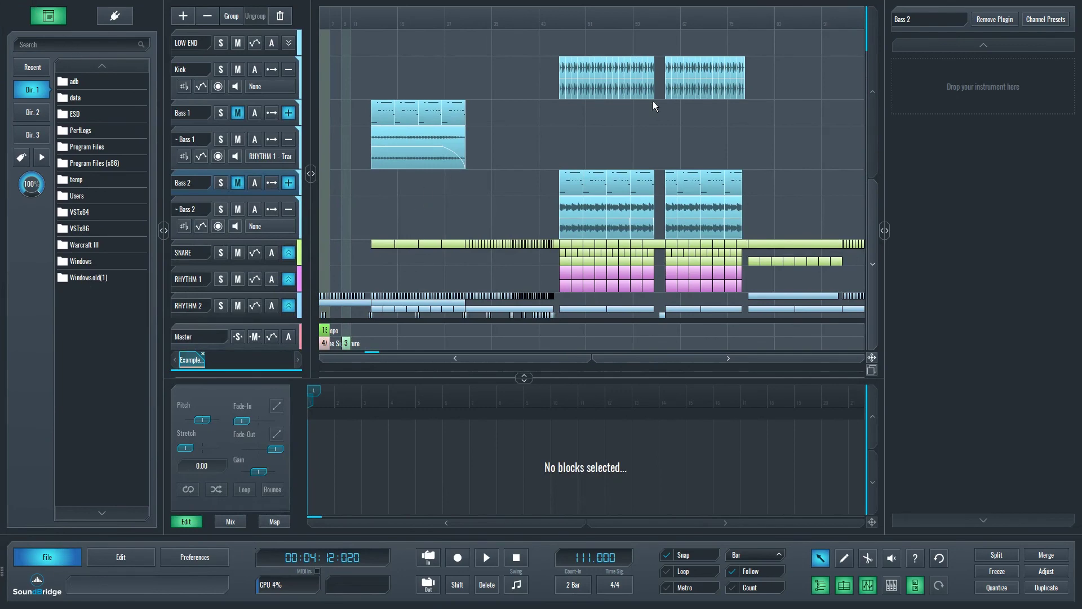
left_click_drag(893, 9, 39, 291)
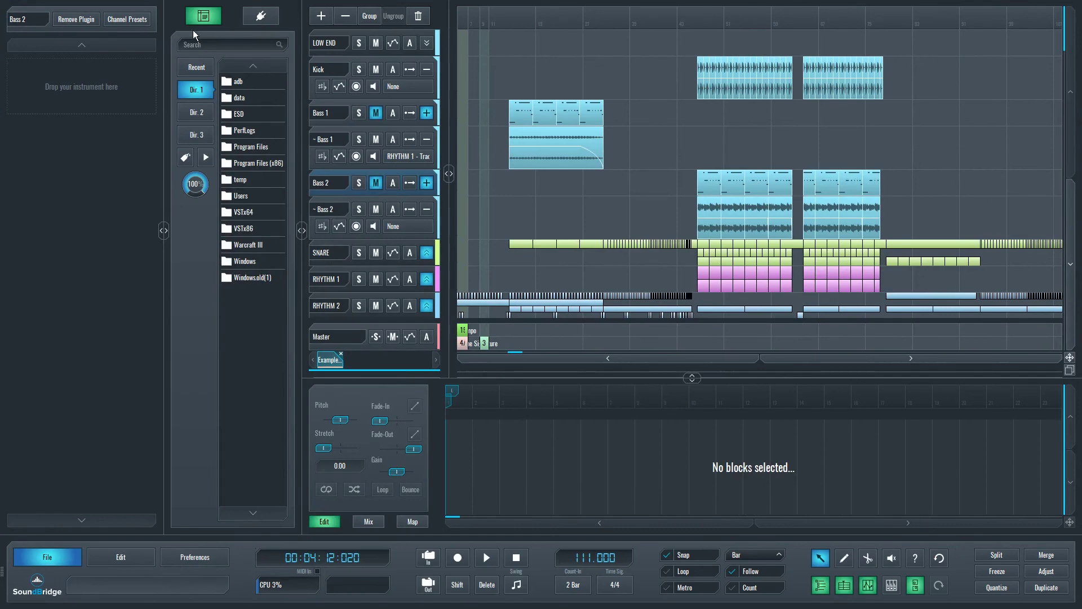
Place the Edit panel above the arrangement and dock the transport bar above all other panels.
left_click_drag(321, 386, 323, 20)
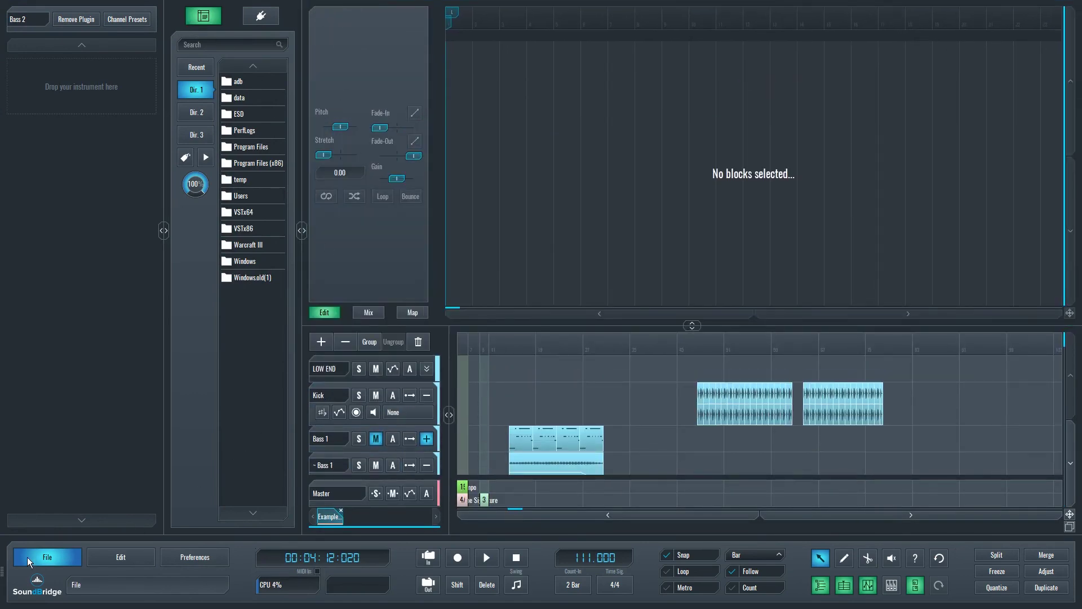
left_click_drag(3, 569, 90, 49)
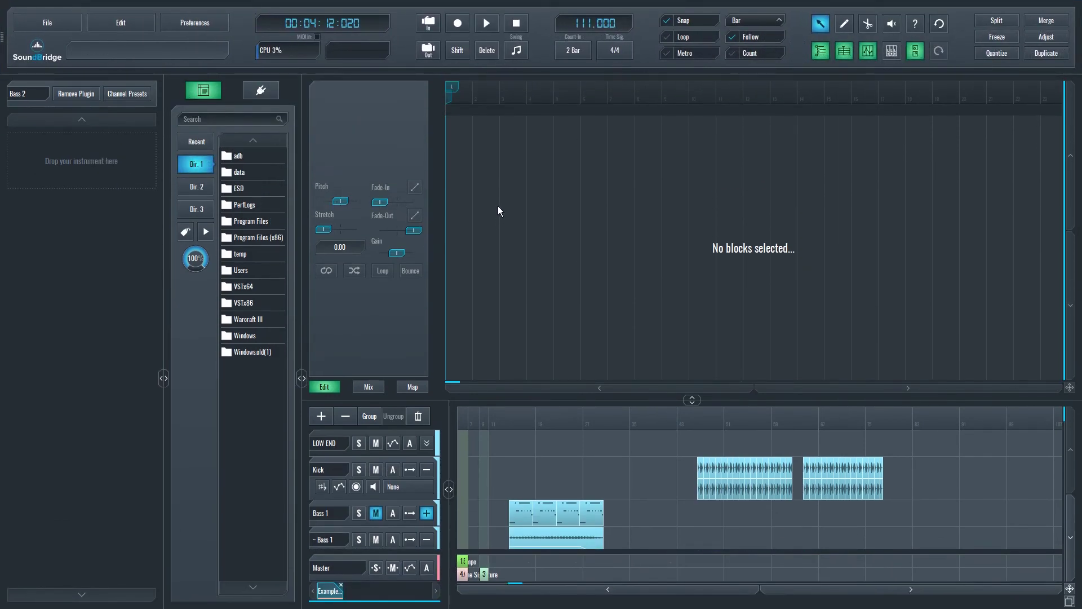